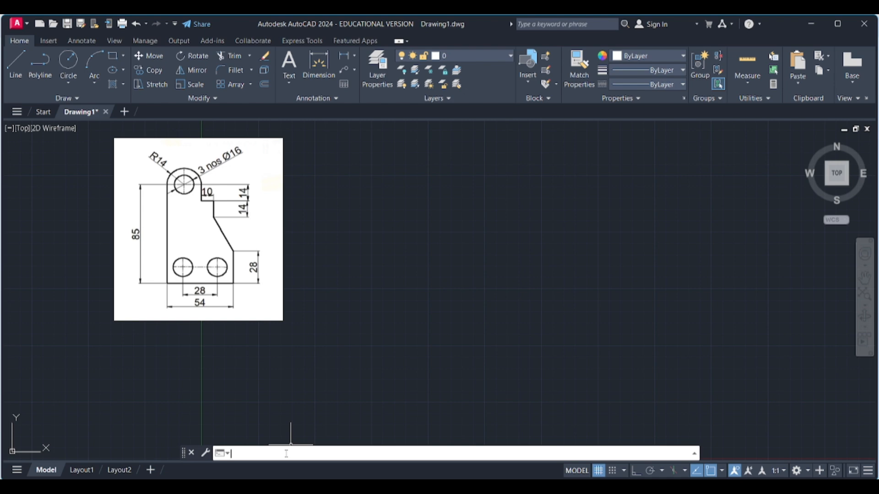
- Configure the drawing units to decimal length with 0.0 precision, millimetre insertion scale and International lighting
type("units")
key("Return")
left_click(387, 174)
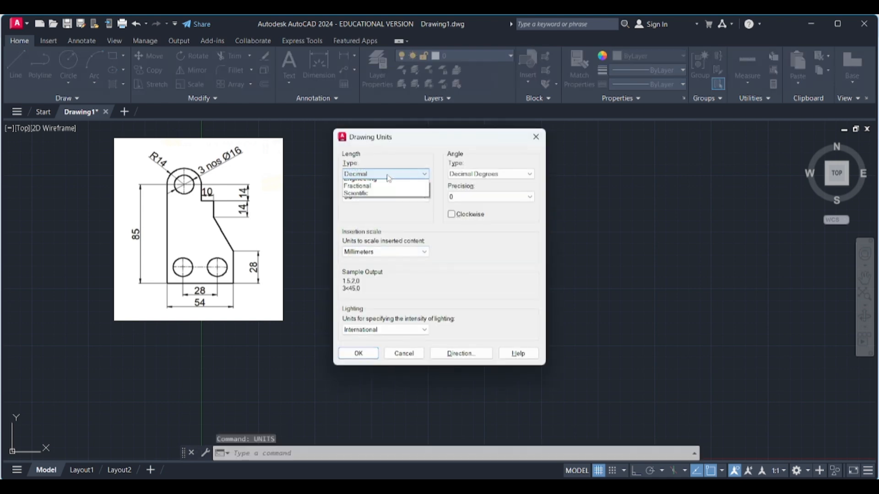
left_click(387, 185)
left_click(377, 198)
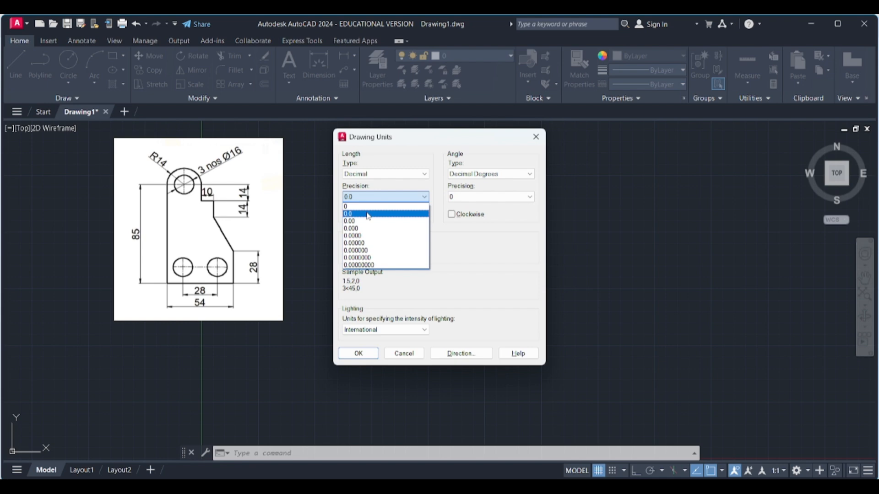
left_click(369, 216)
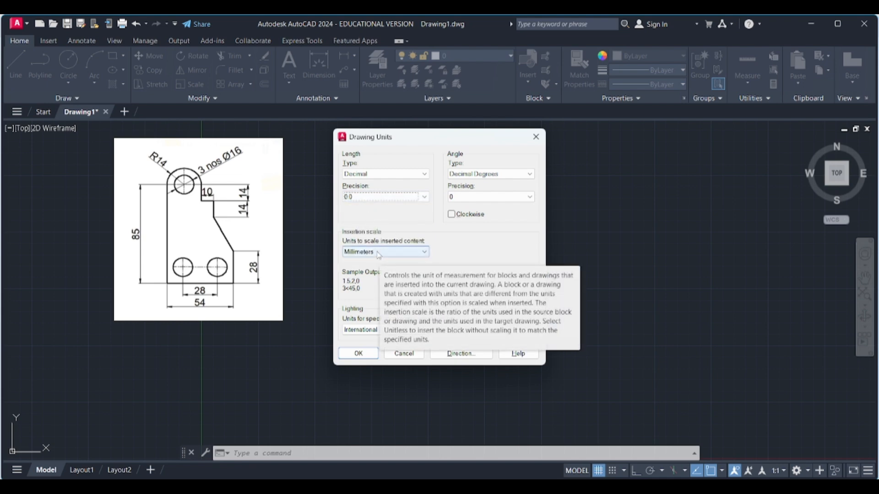
left_click(378, 253)
left_click(368, 298)
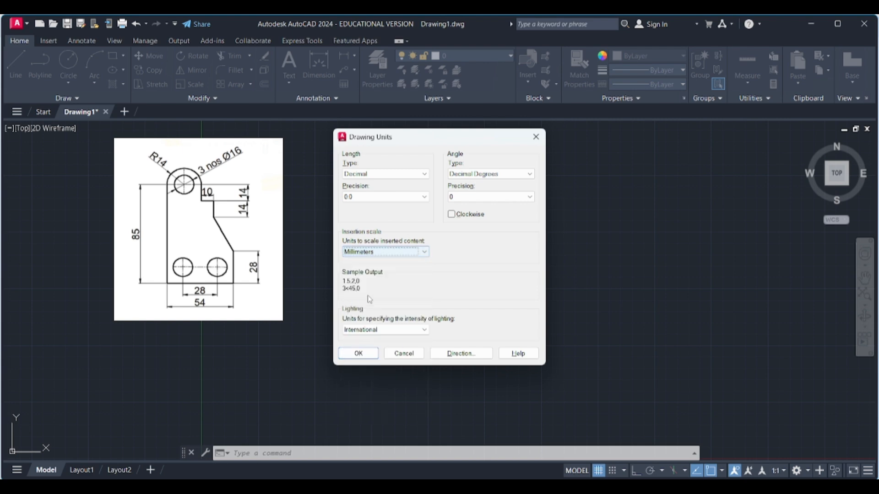
left_click(371, 330)
left_click(369, 338)
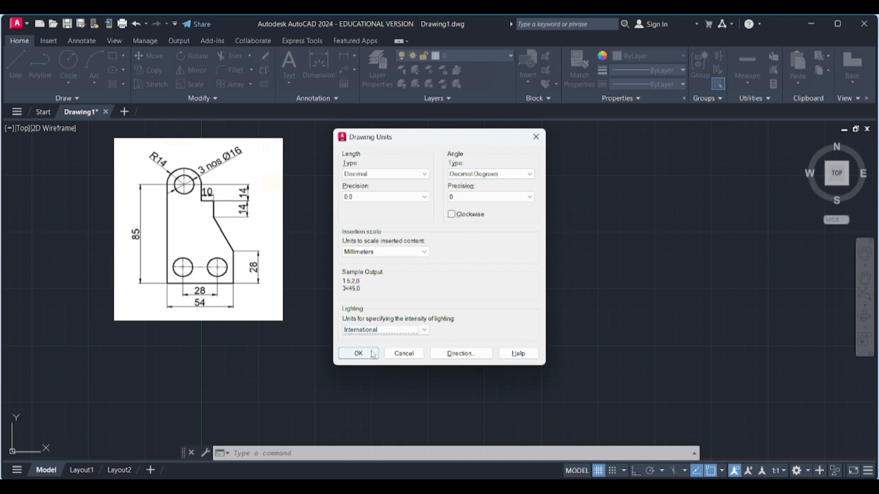
left_click(358, 355)
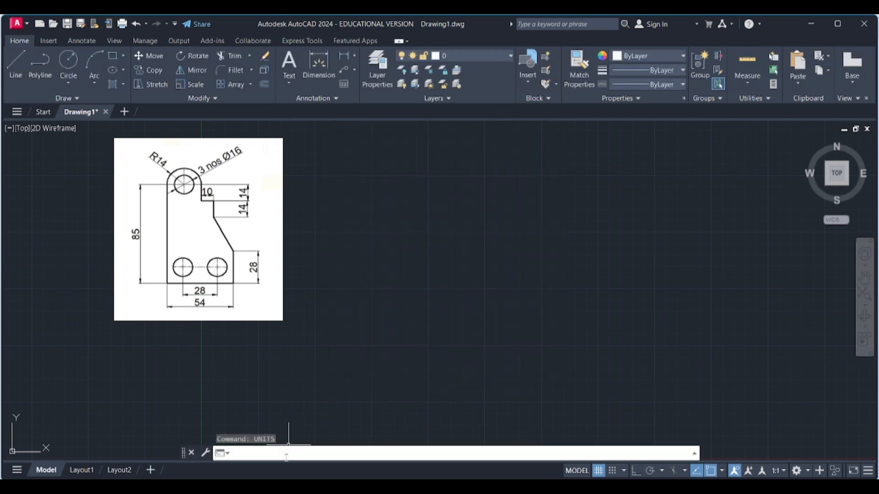
- Set the model space limits from 0.0,0.0 to 420.0,297.0 and zoom to show all
type("LIMITS")
key("Return")
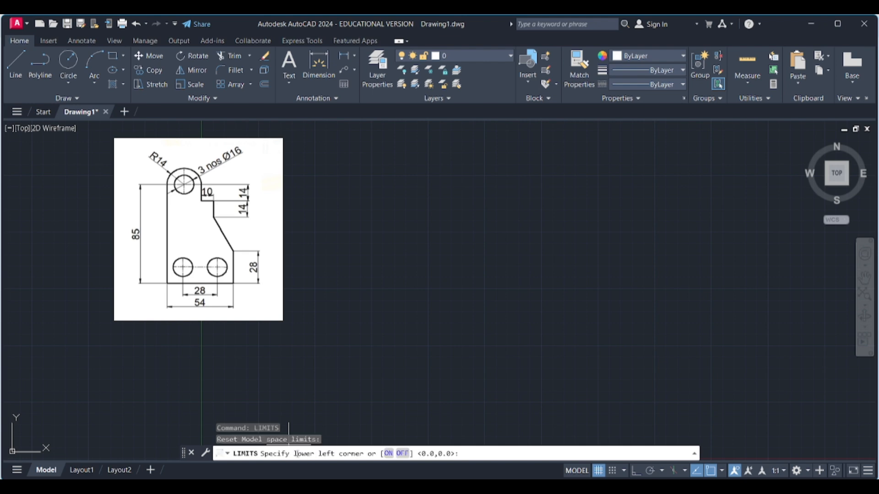
key("Return")
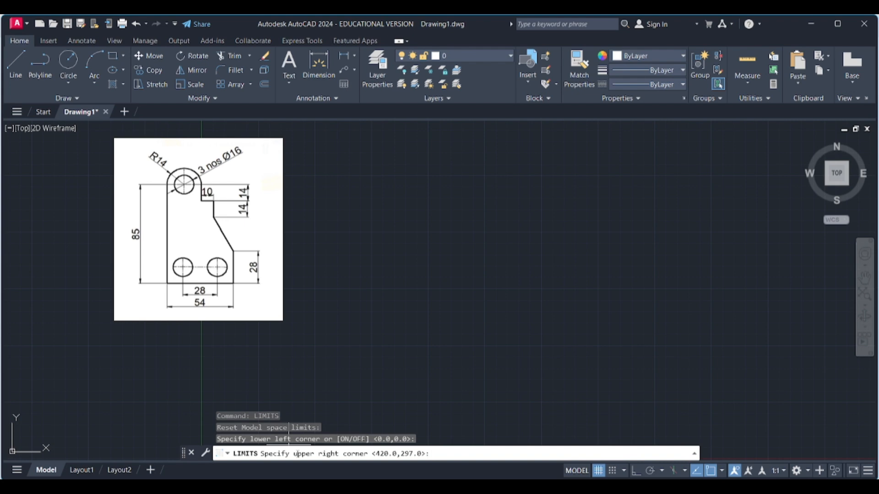
key("Return")
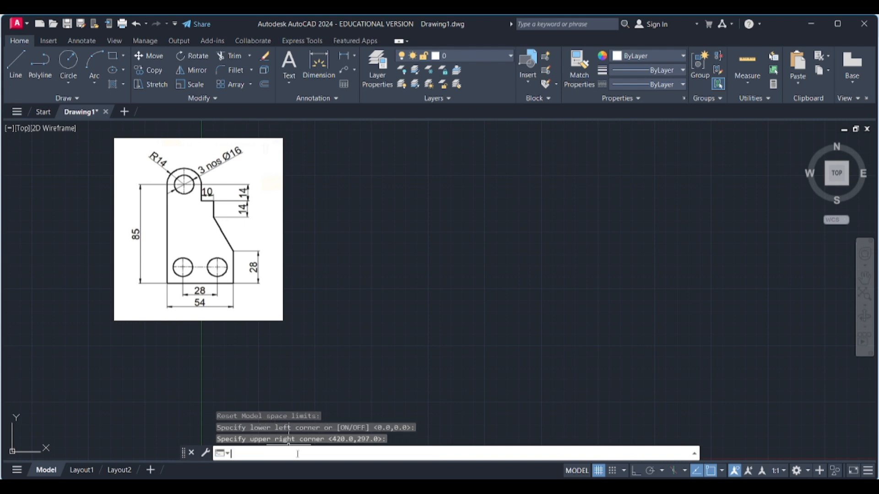
type("zoom")
key("Return")
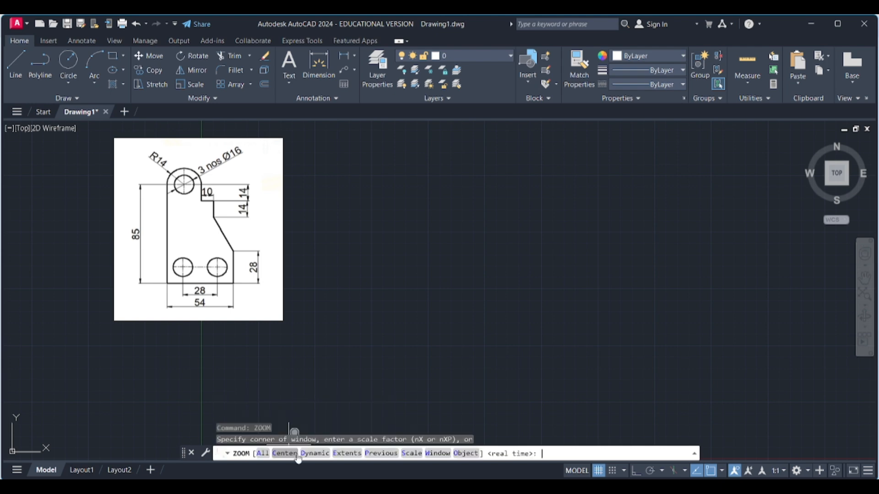
type("all")
key("Return")
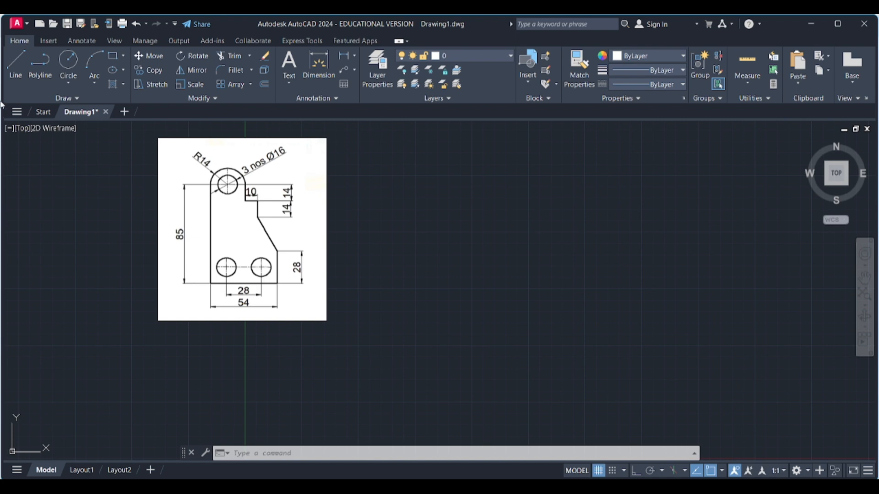
- With Ortho on, draw a 54 mm horizontal base line beside the reference image and a 28 mm vertical line up from its right end
left_click(10, 68)
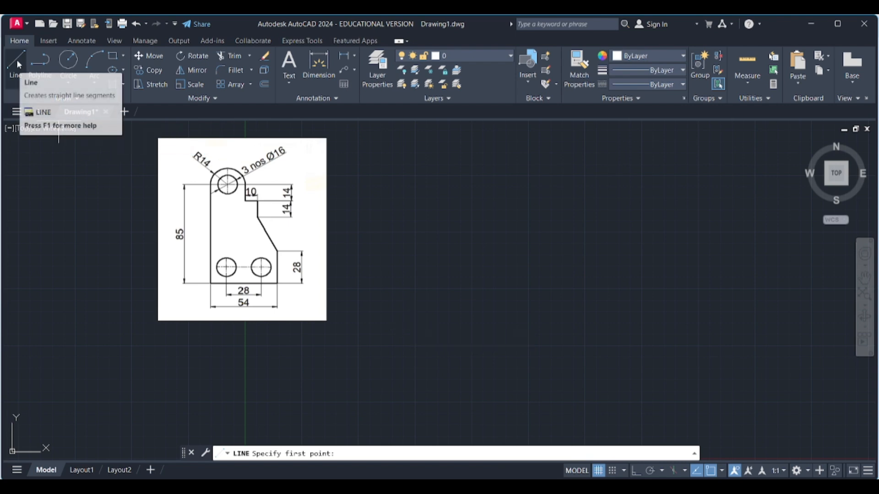
left_click(387, 321)
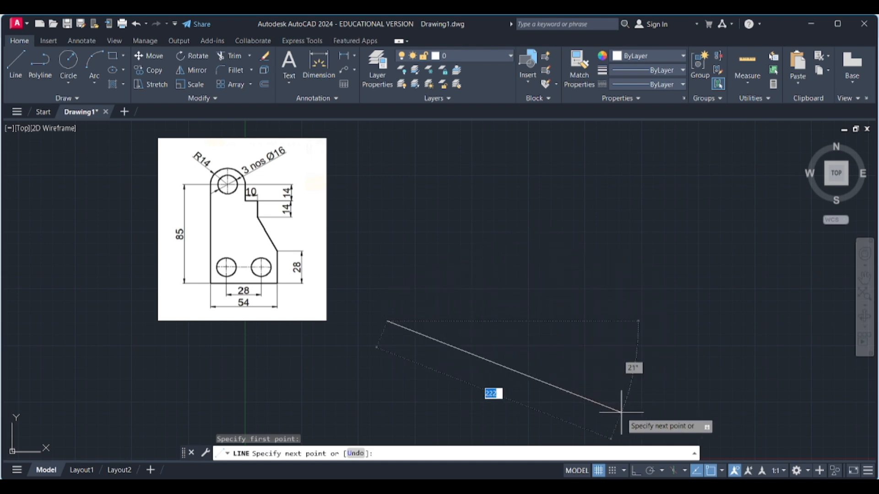
left_click(637, 471)
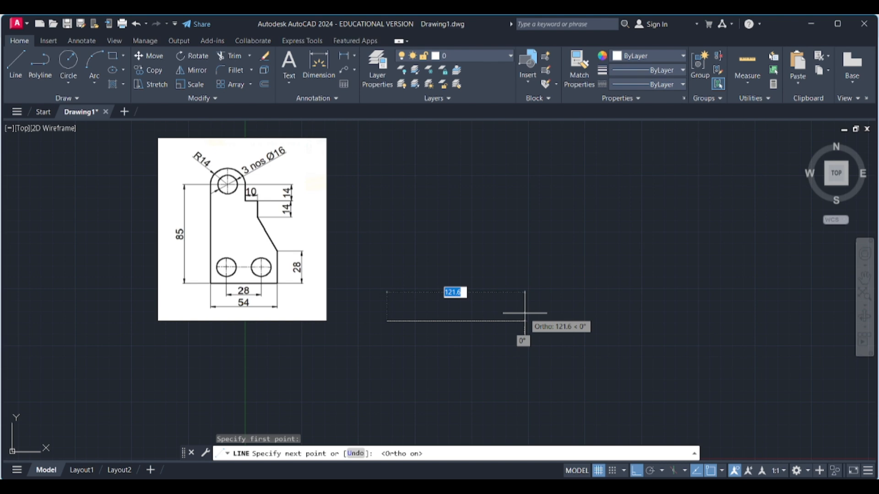
type("54")
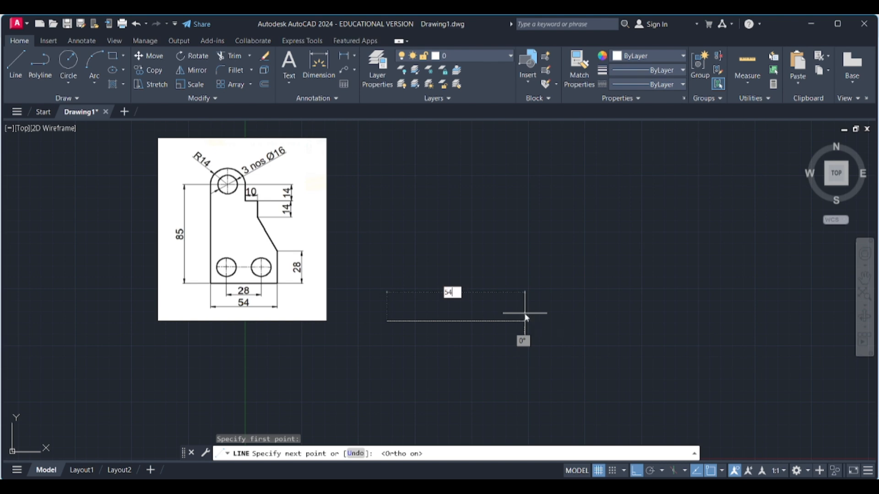
key("Return")
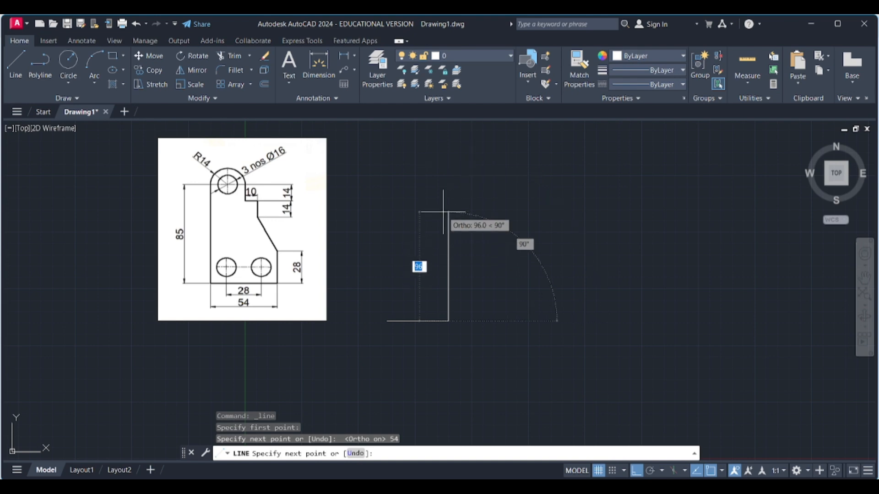
type("28")
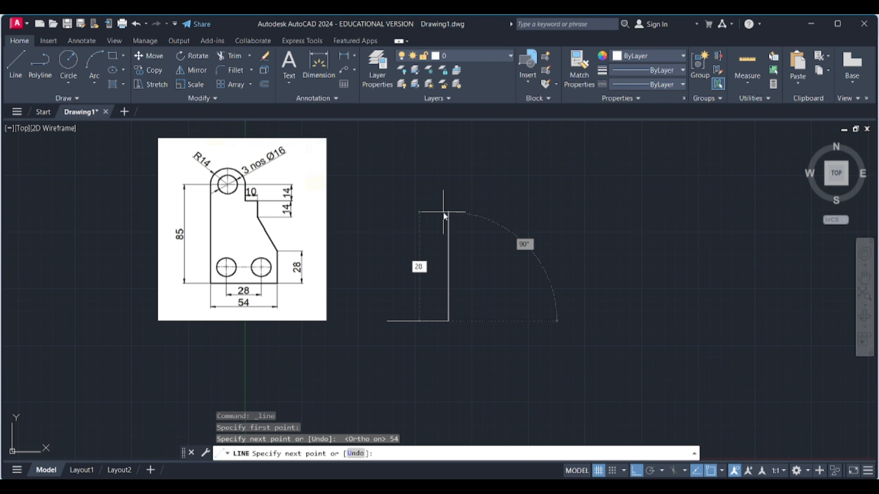
key("Return")
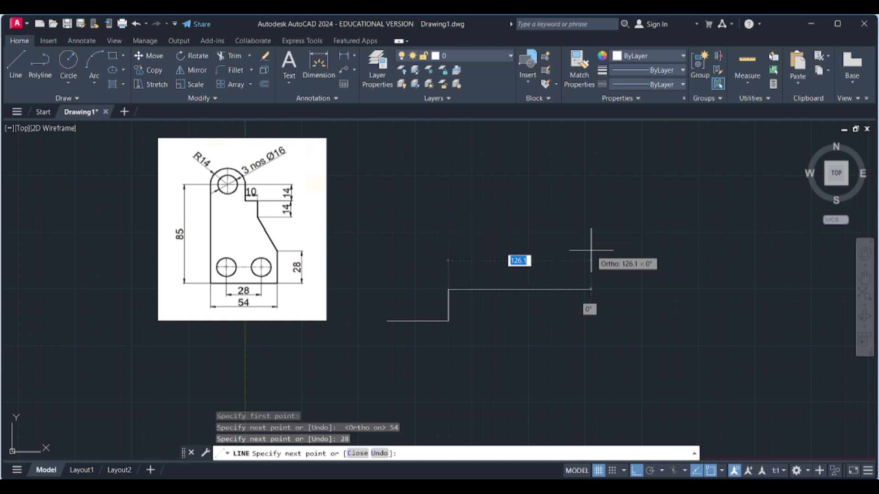
key("Escape")
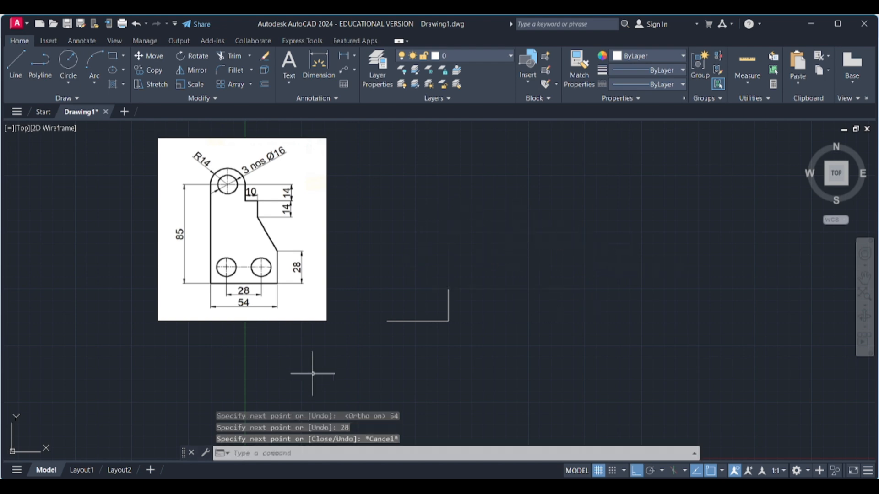
- From the base line's left end, draw an 85 mm line straight up and continue with a 28 mm line to the right
left_click(15, 65)
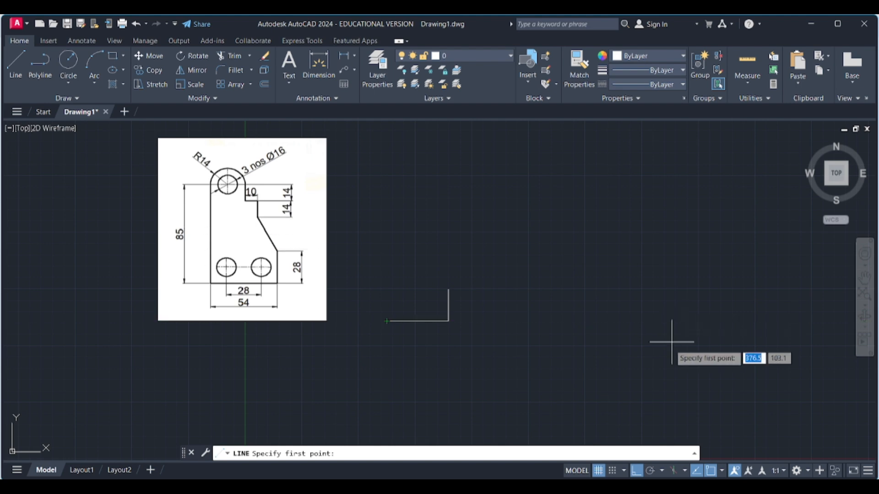
key("Escape")
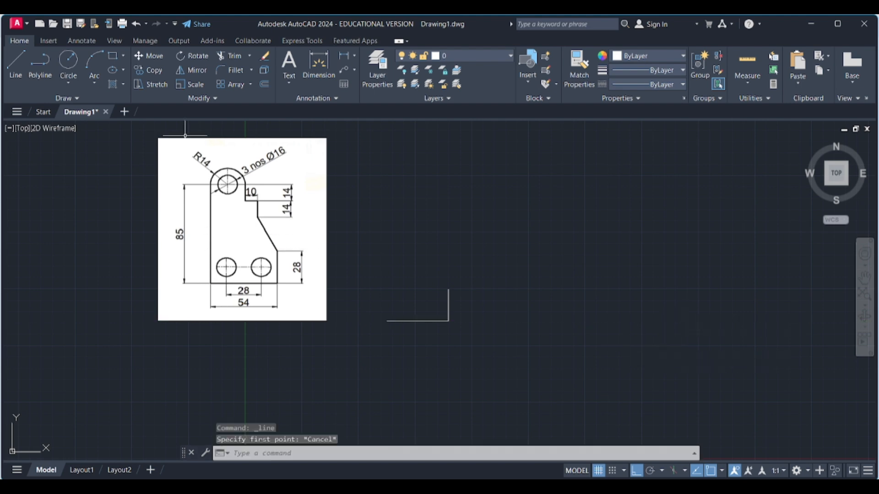
left_click(19, 68)
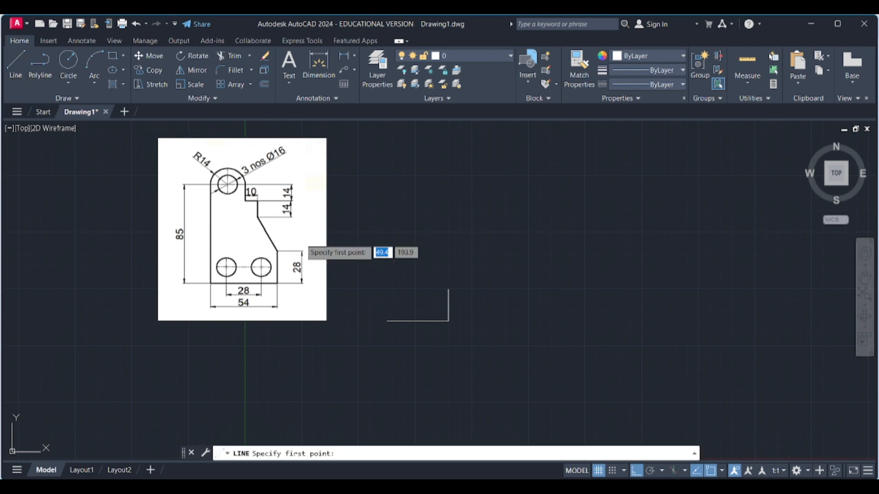
left_click(387, 320)
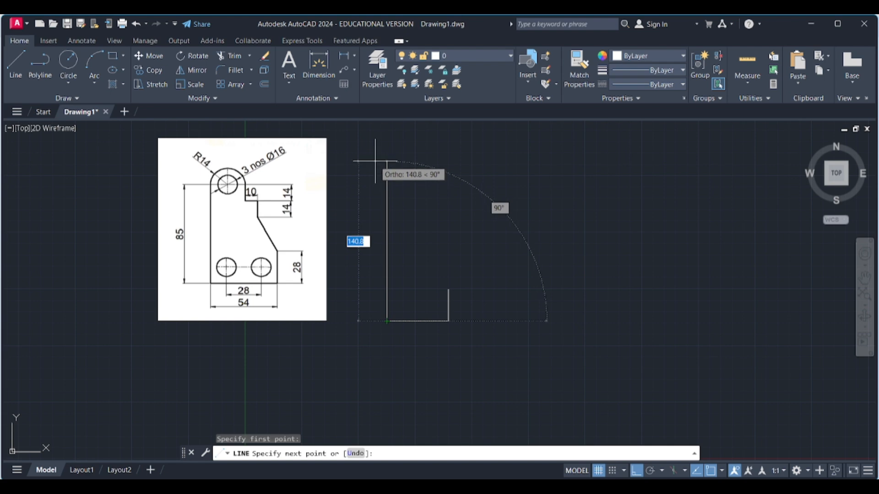
type("85")
key("Return")
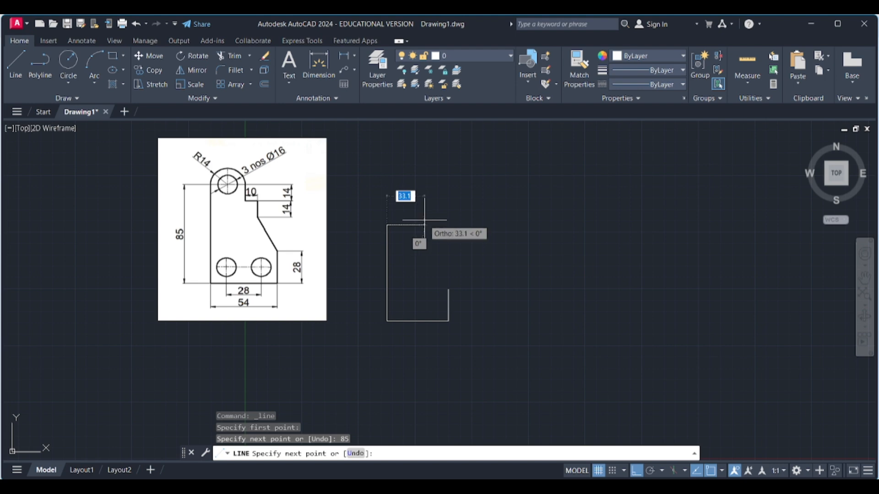
type("28")
key("Return")
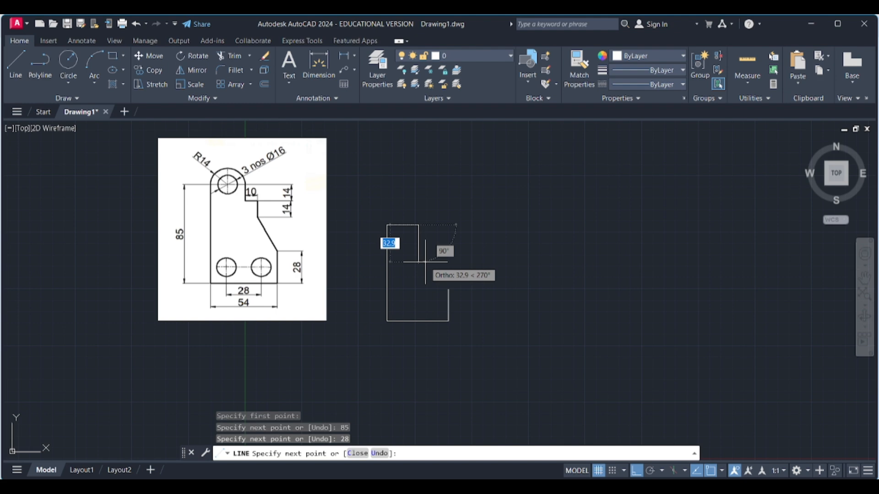
- Continue the outline with a step running 14 mm down, 10 mm right and 14 mm down
type("14")
key("Return")
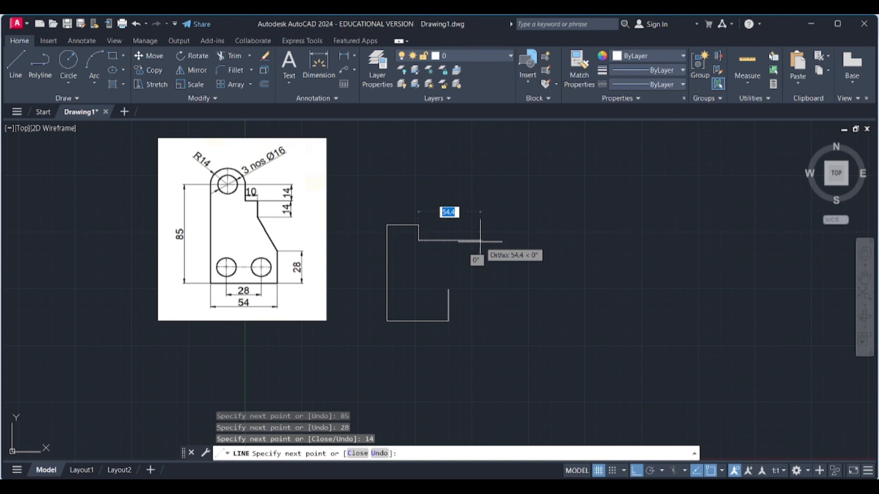
type("10")
key("Return")
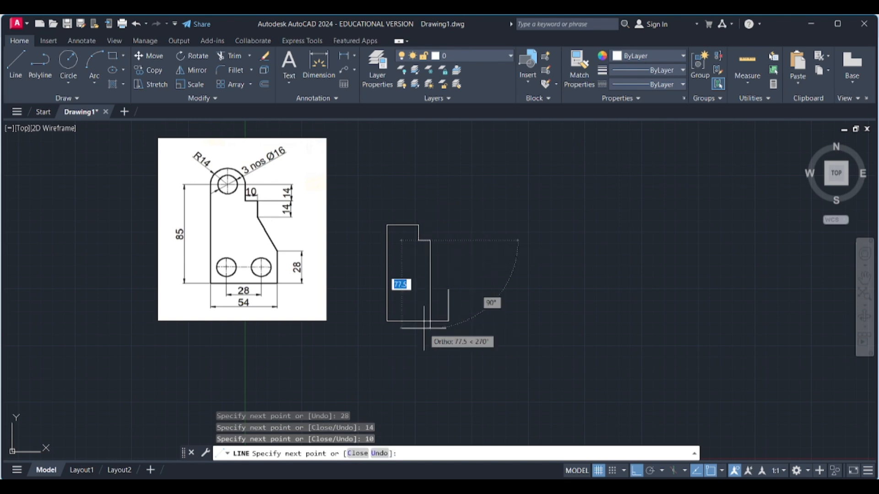
type("14")
key("Return")
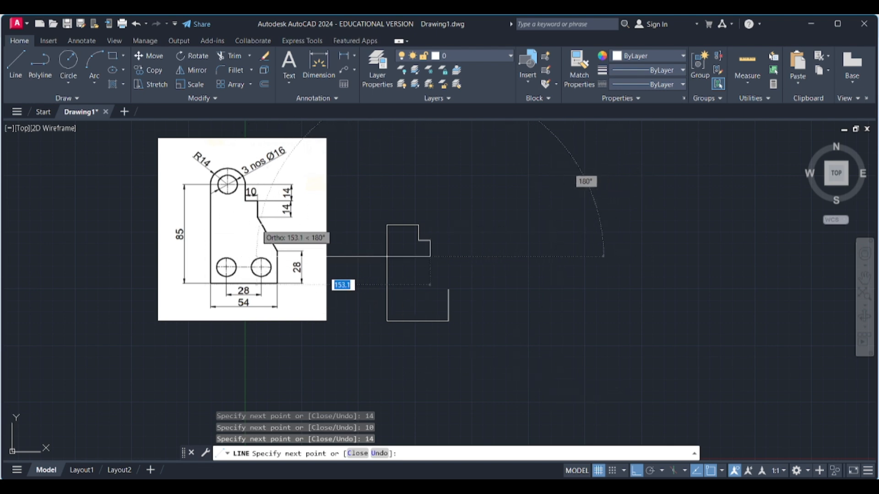
- Turn Ortho off and close the outline with a slanted line to the upper end of the 28 mm right edge
left_click(637, 471)
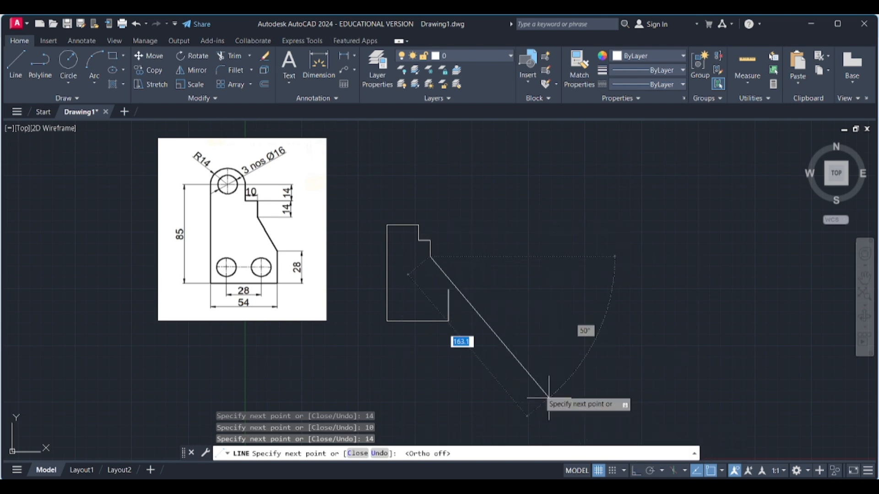
left_click(448, 290)
key("Escape")
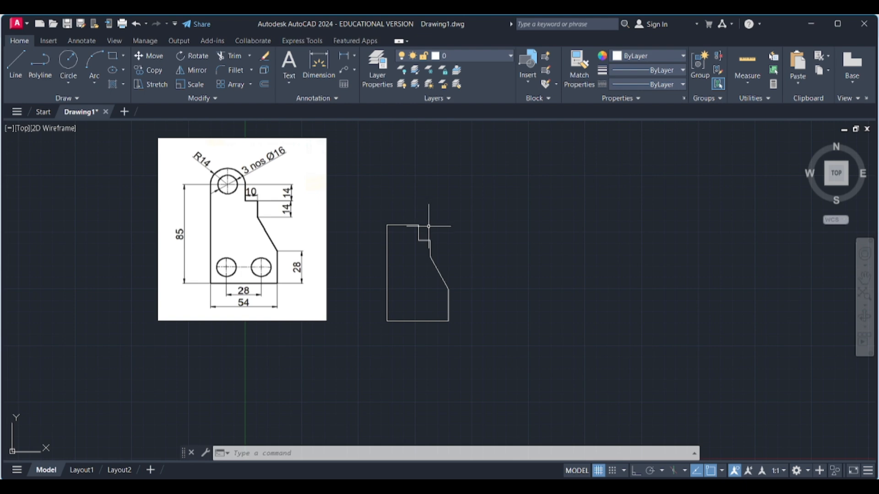
- Draw a start-end-radius arc of radius 14 mm over the outline's 28 mm top edge, from its right end to its left end
left_click(95, 83)
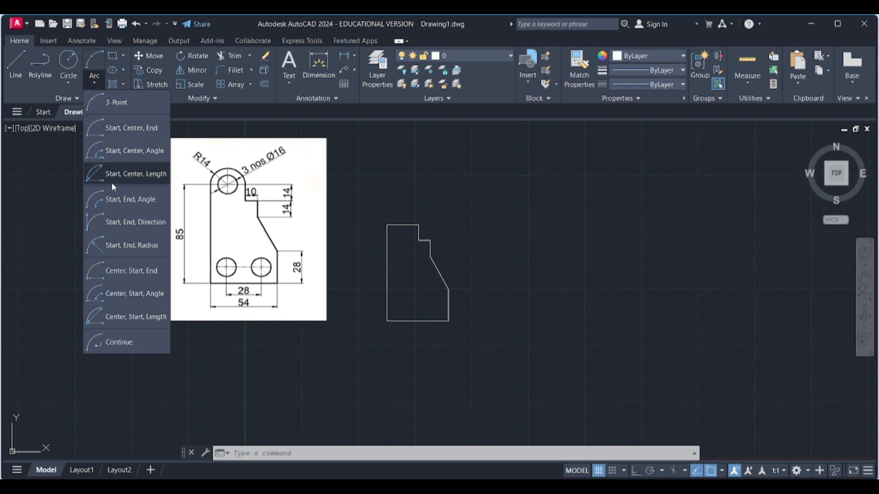
left_click(113, 250)
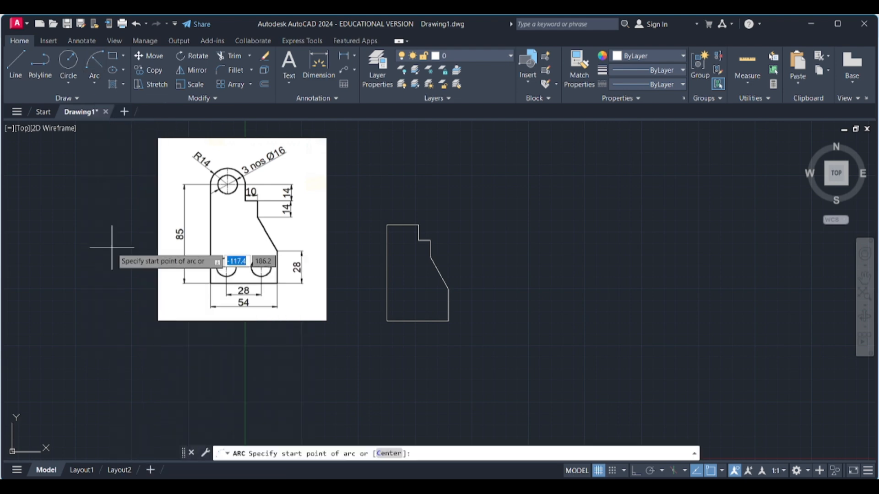
left_click(419, 225)
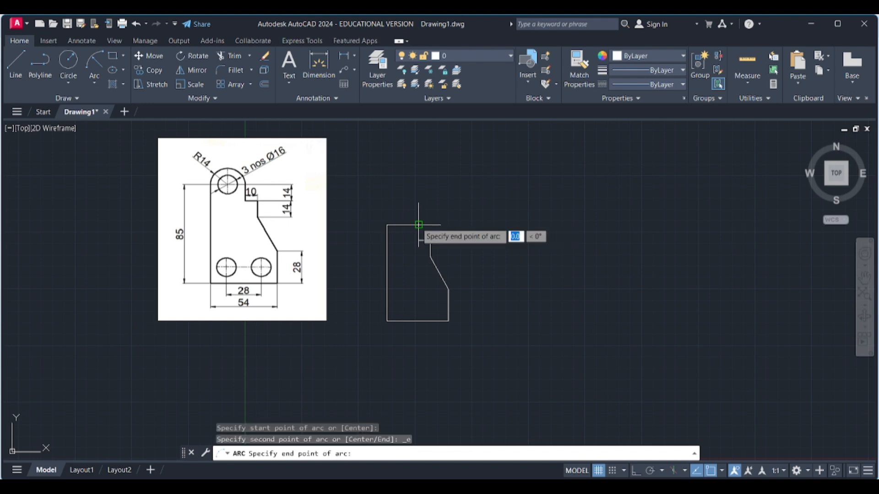
left_click(387, 224)
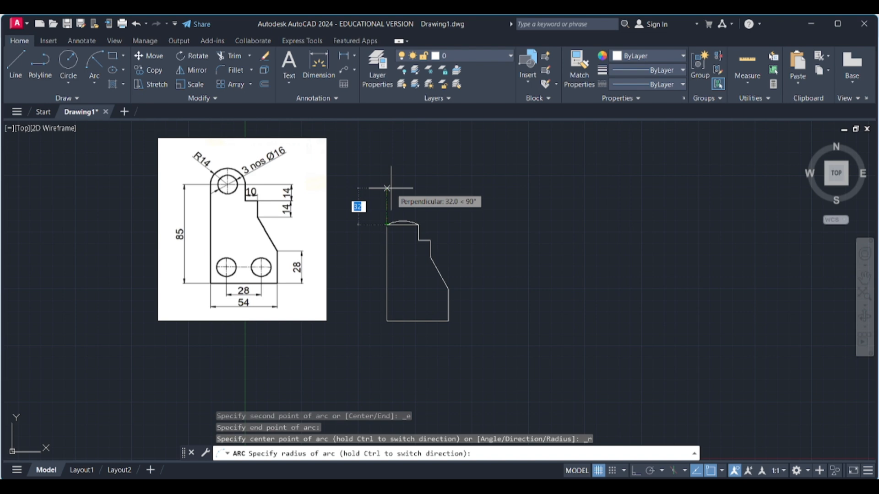
type("14")
key("Return")
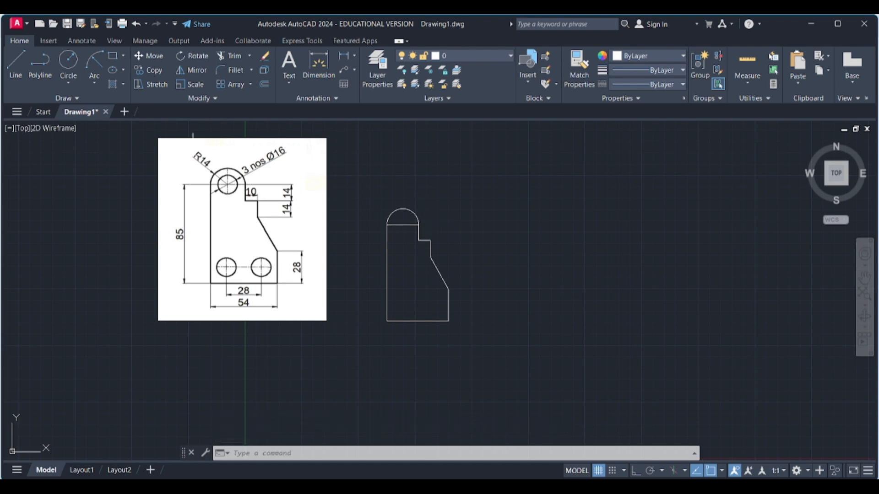
- Draw a 16 mm diameter circle centred on the midpoint of the 28 mm line beneath the top arc
left_click(68, 84)
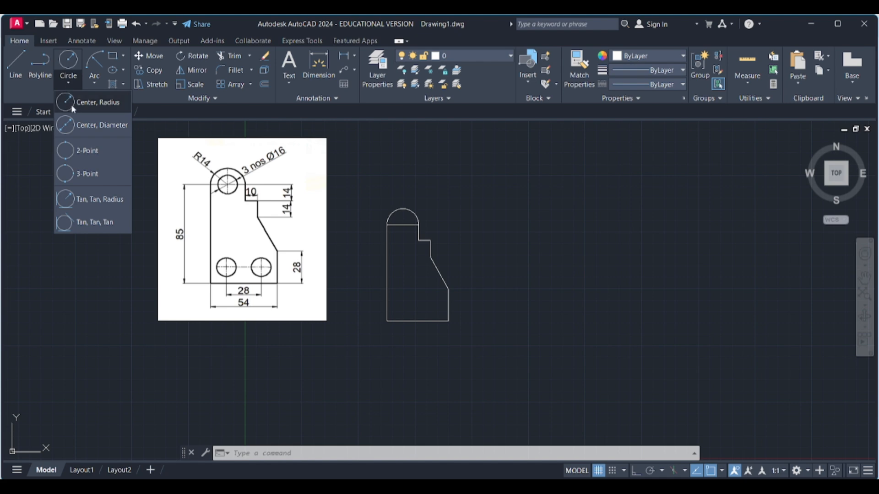
left_click(78, 128)
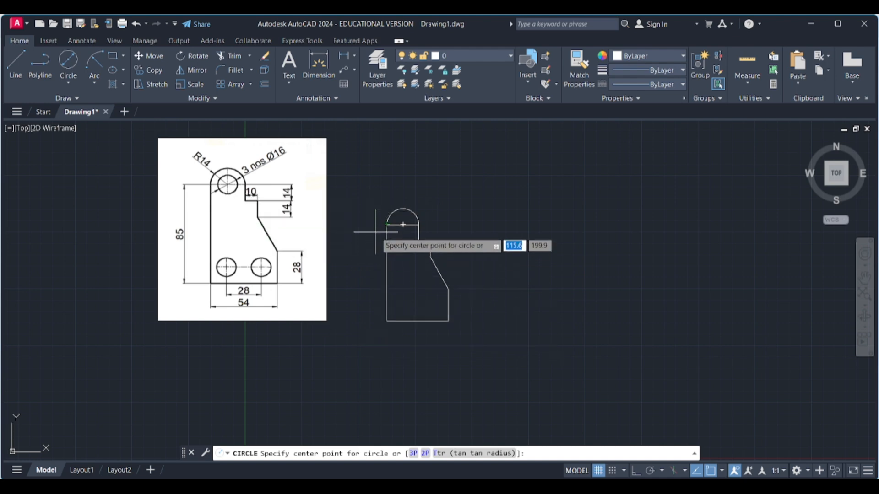
left_click(403, 224)
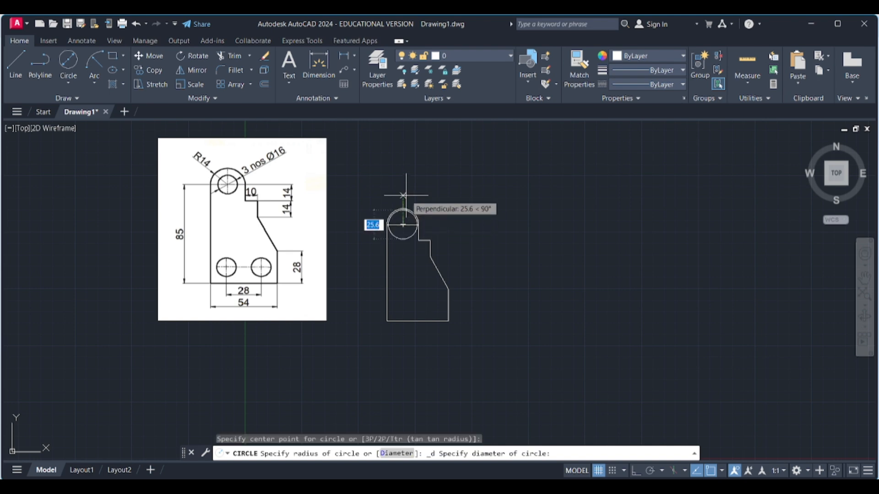
type("16")
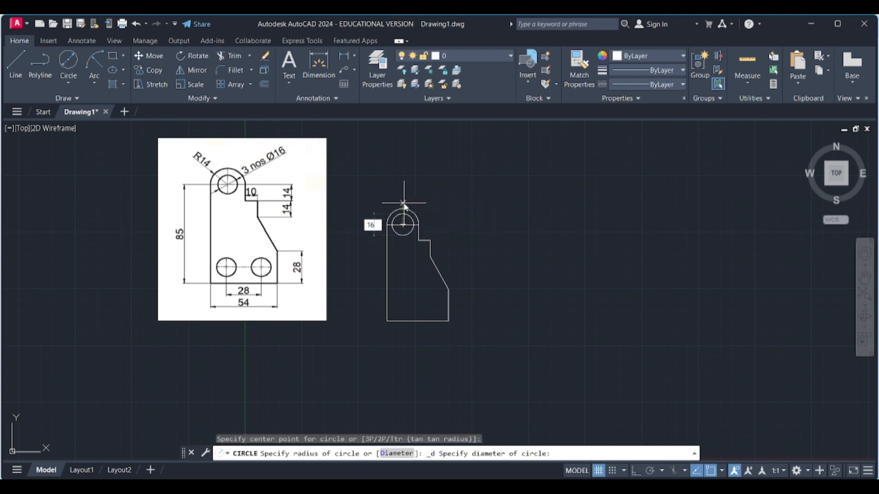
key("Return")
- Delete the horizontal 28 mm line that crosses the circle beneath the top arc
scroll(402, 225, "up", 4)
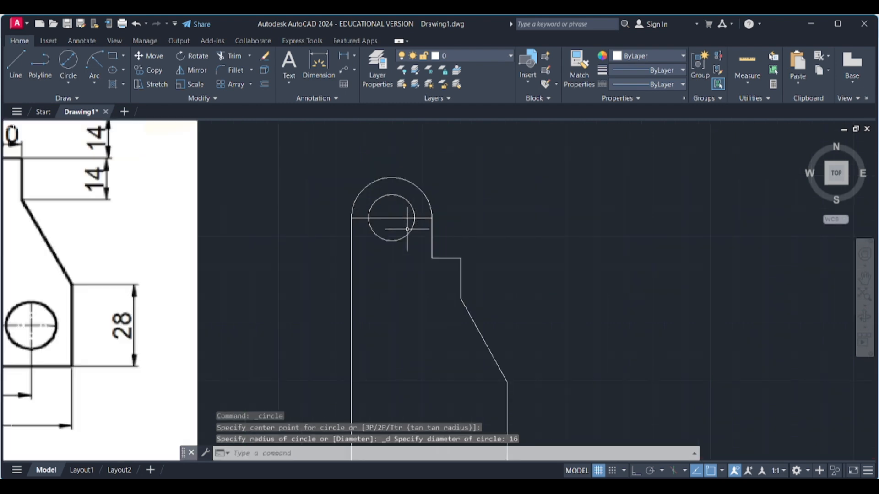
left_click(400, 225)
left_click(390, 210)
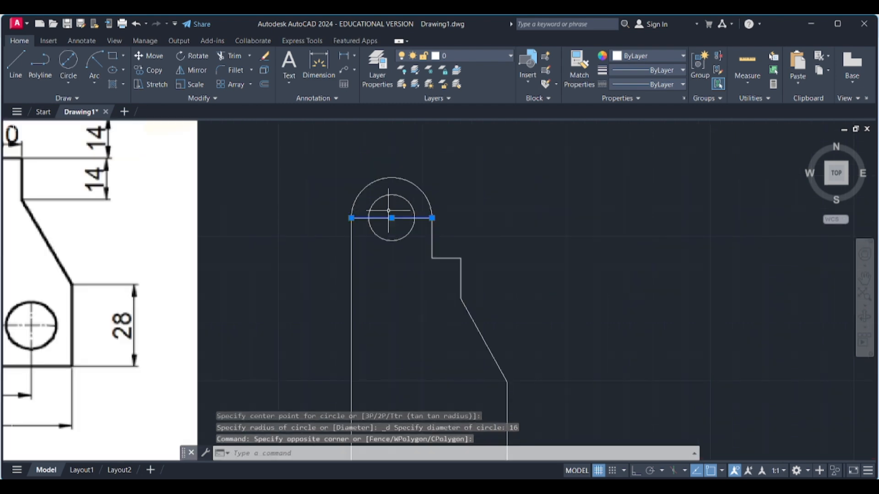
key("Delete")
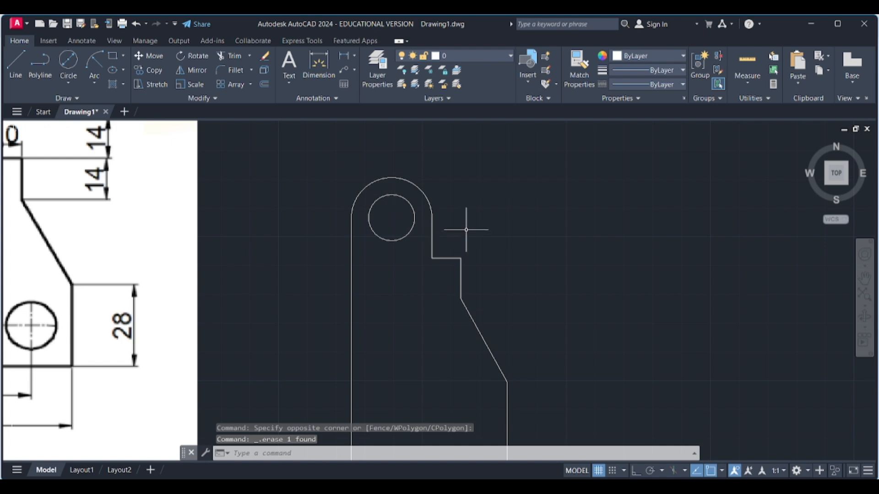
scroll(465, 232, "down", 4)
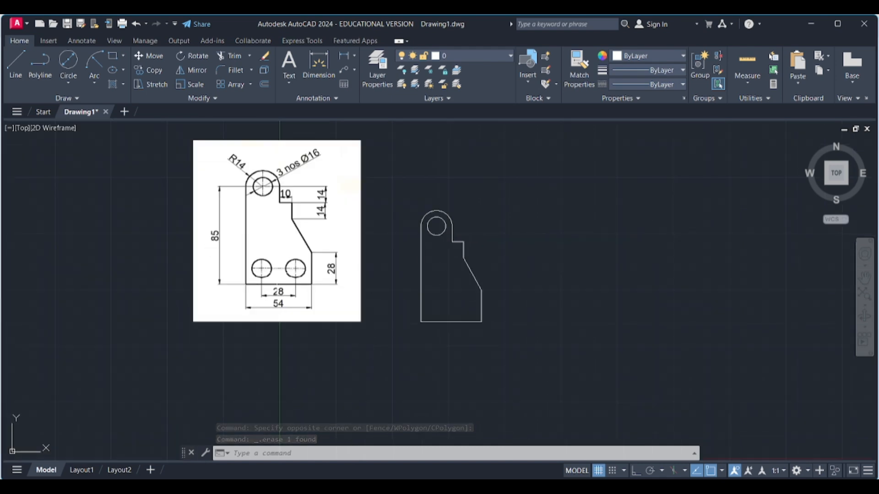
- Offset the plate's base line 14 mm upward to locate the centres of the lower holes
scroll(284, 284, "up", 2)
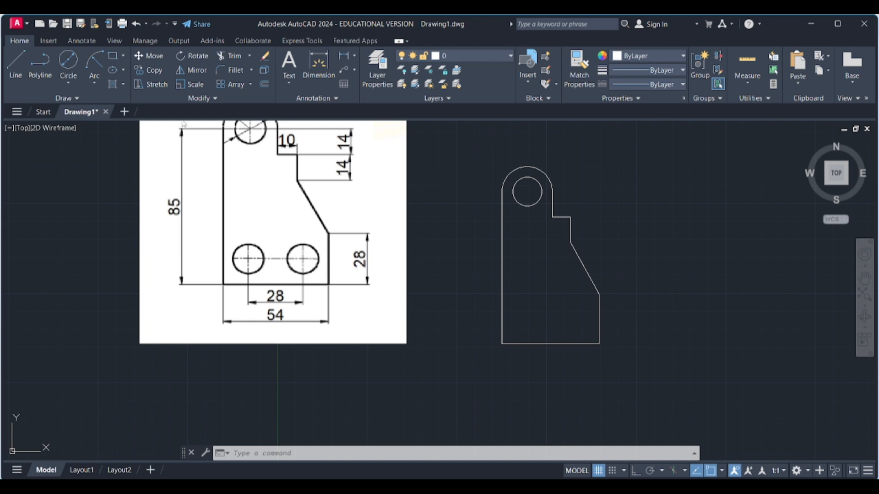
left_click(263, 89)
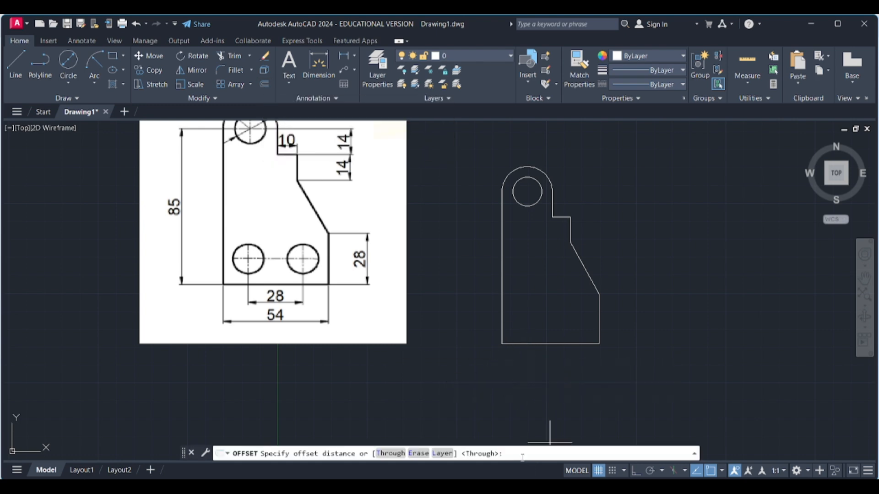
type("14")
key("Return")
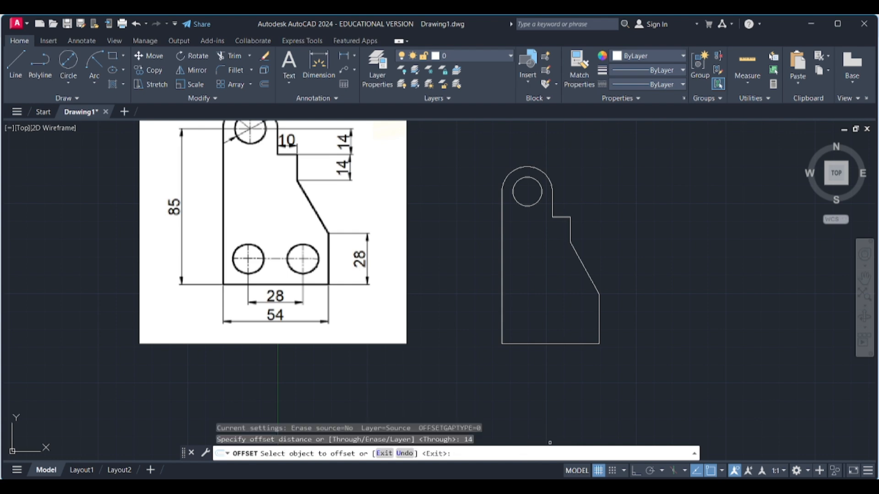
left_click(537, 344)
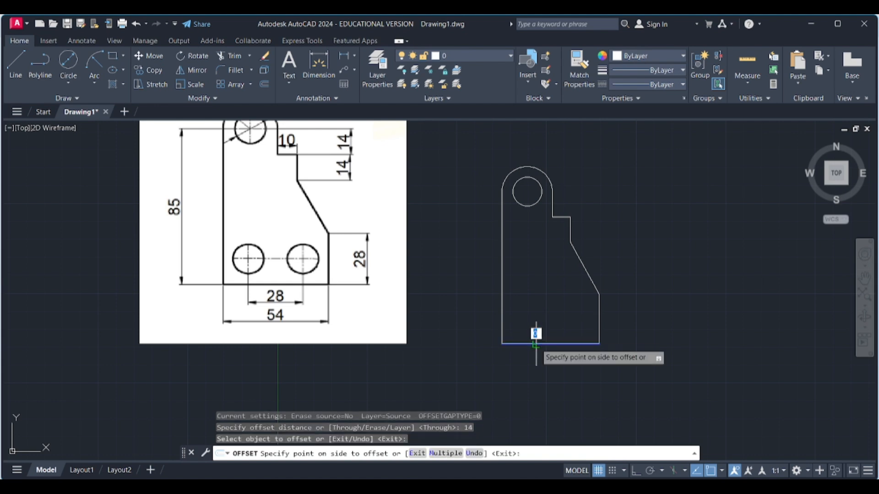
left_click(539, 326)
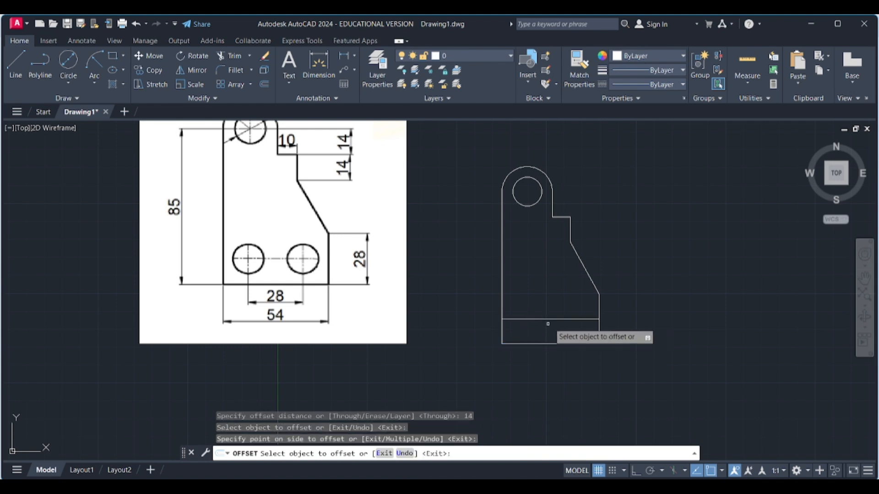
key("Escape")
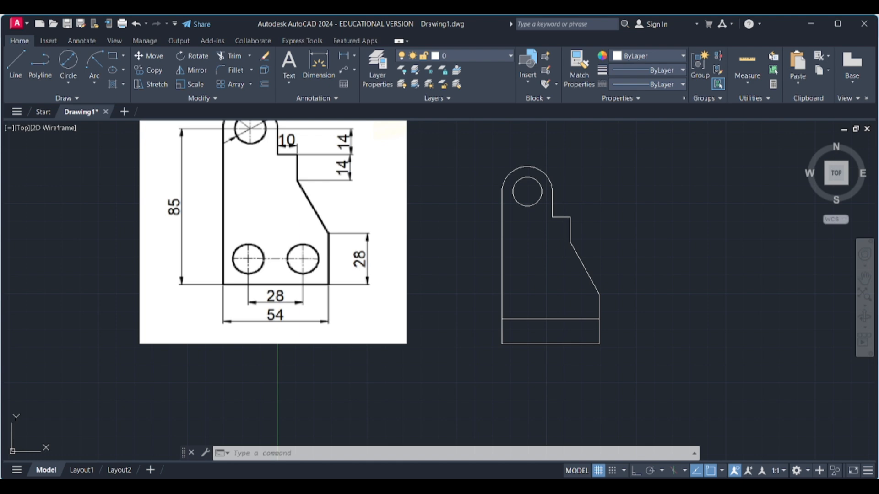
- Draw a vertical construction line from the base line's midpoint straight up past the offset line
left_click(16, 64)
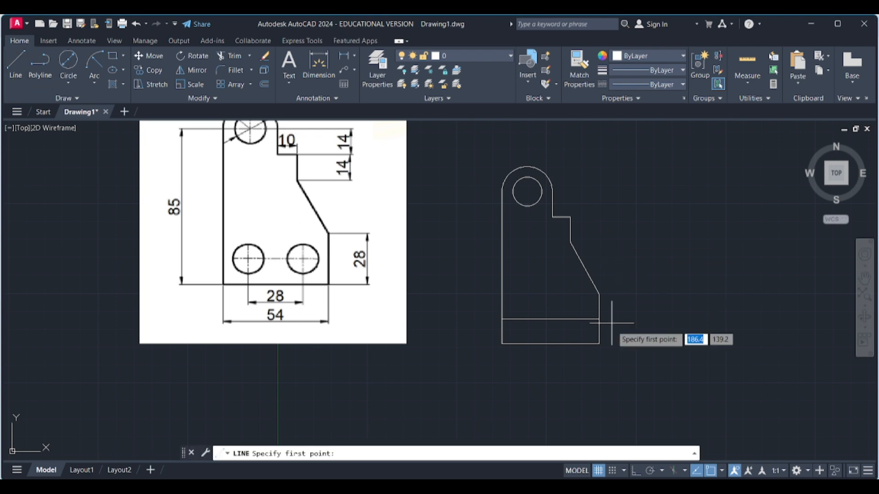
left_click(551, 344)
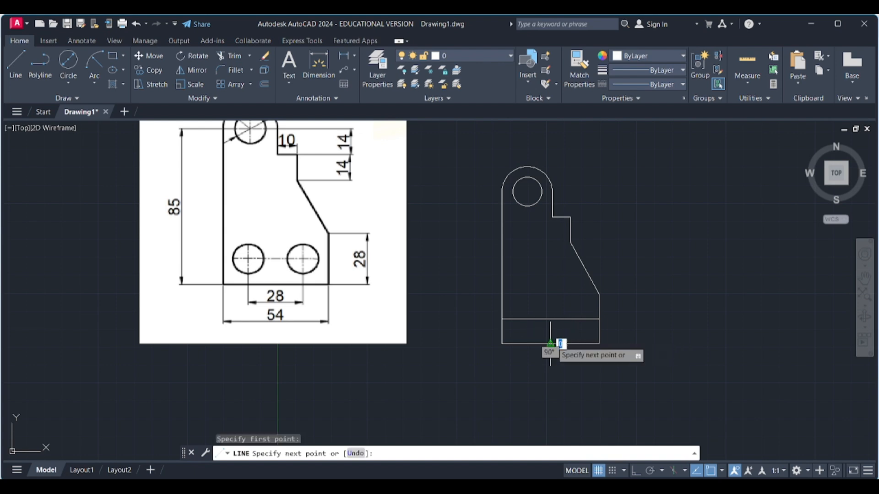
left_click(551, 275)
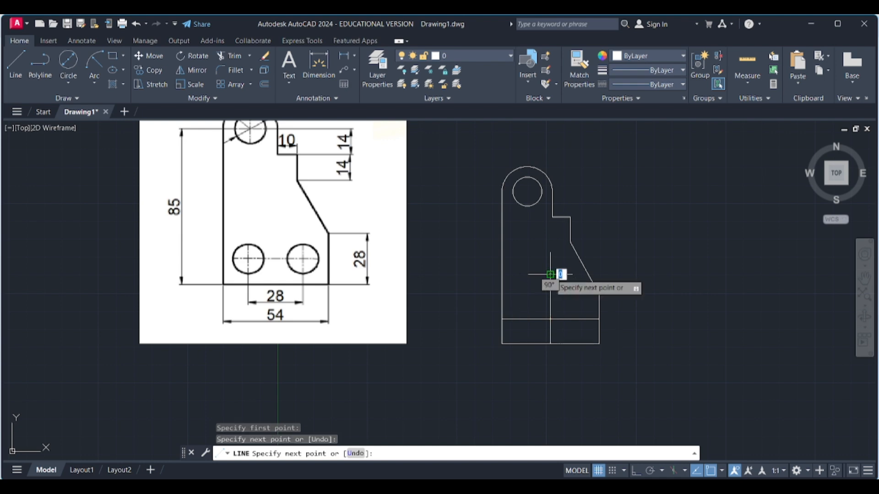
key("Escape")
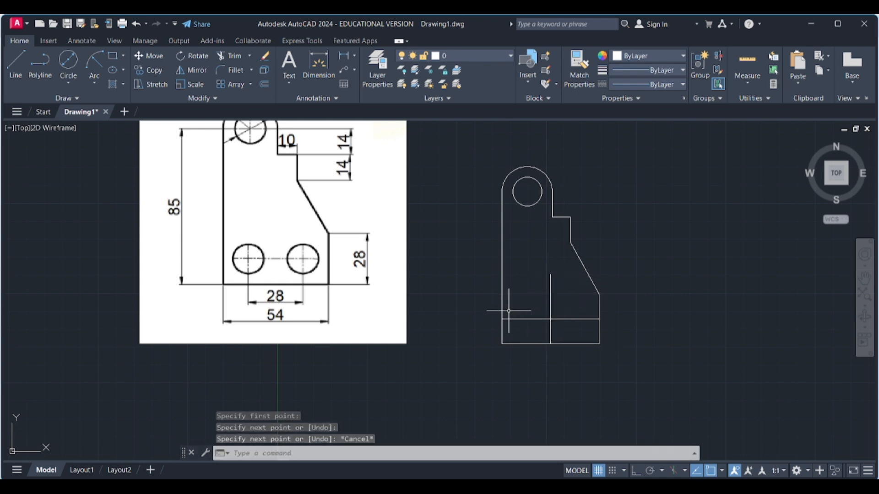
- Offset the vertical construction line 14 mm to both its left and right sides
left_click(264, 84)
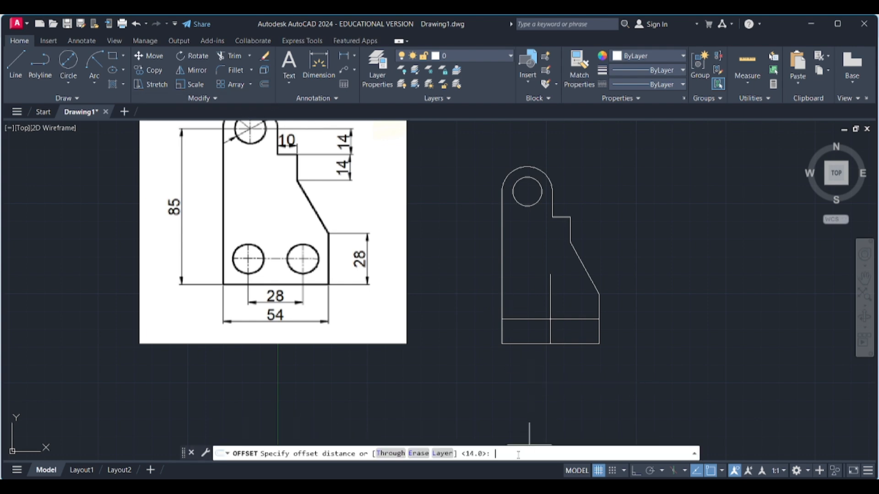
type("14")
key("Return")
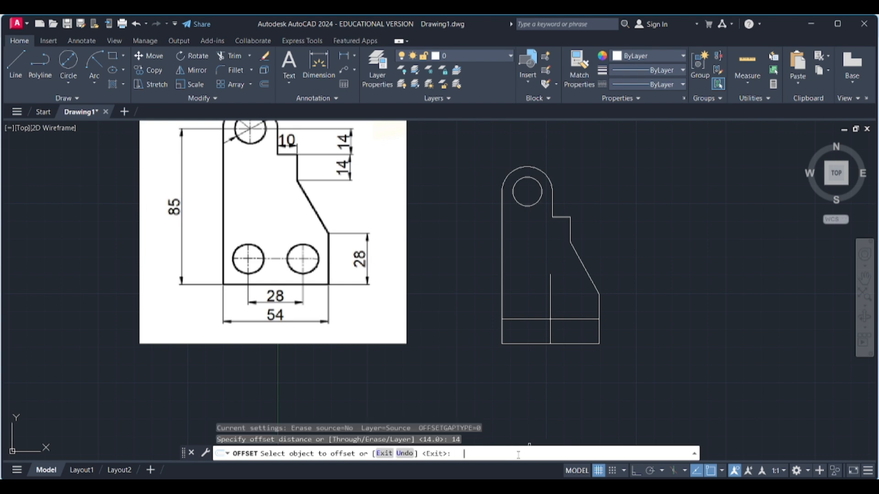
left_click(550, 304)
left_click(530, 301)
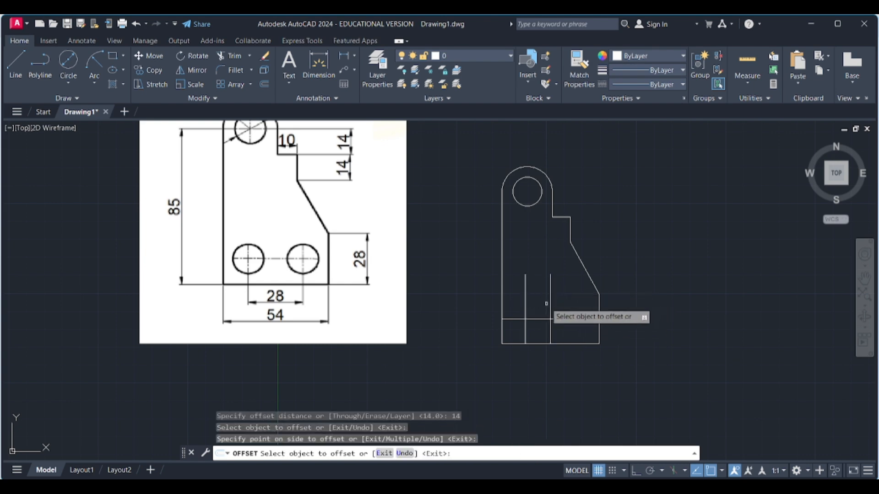
left_click(549, 303)
left_click(572, 298)
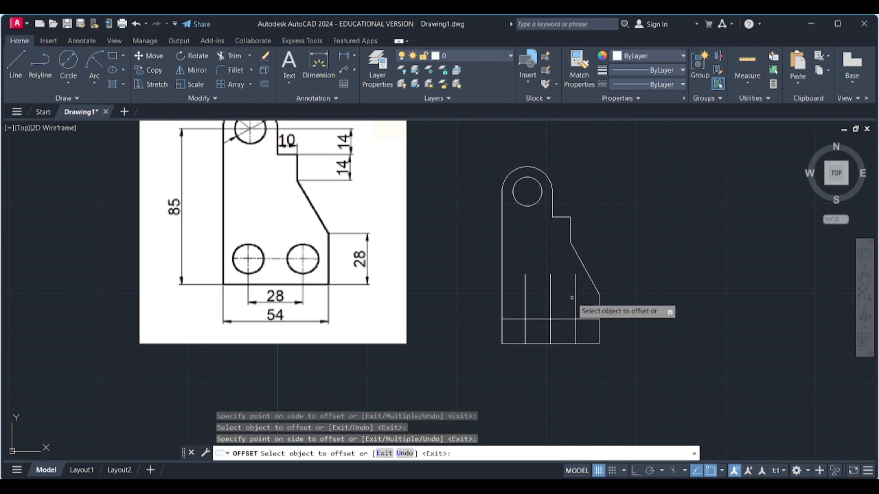
key("Escape")
scroll(584, 306, "up", 4)
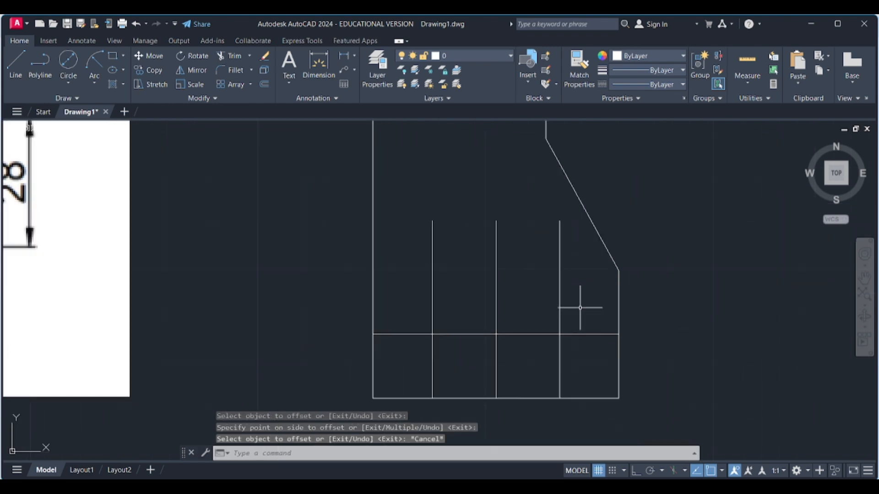
left_click(581, 297)
left_click(552, 292)
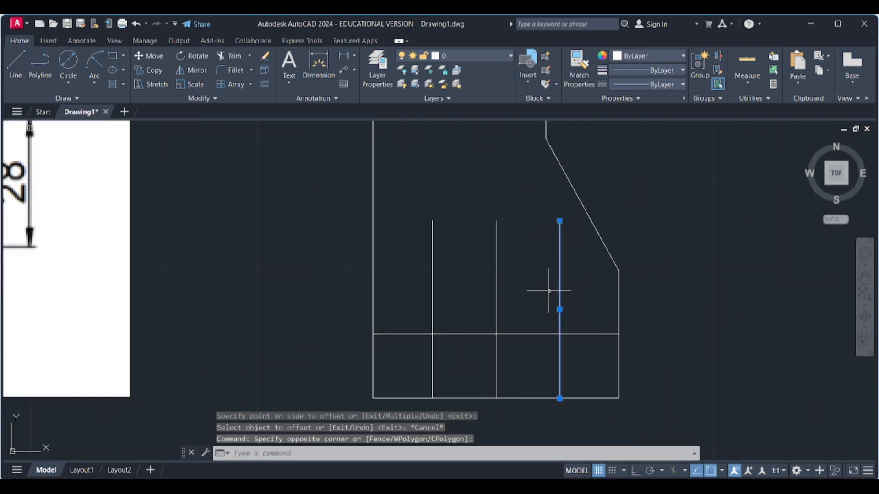
left_click(596, 343)
left_click(590, 326)
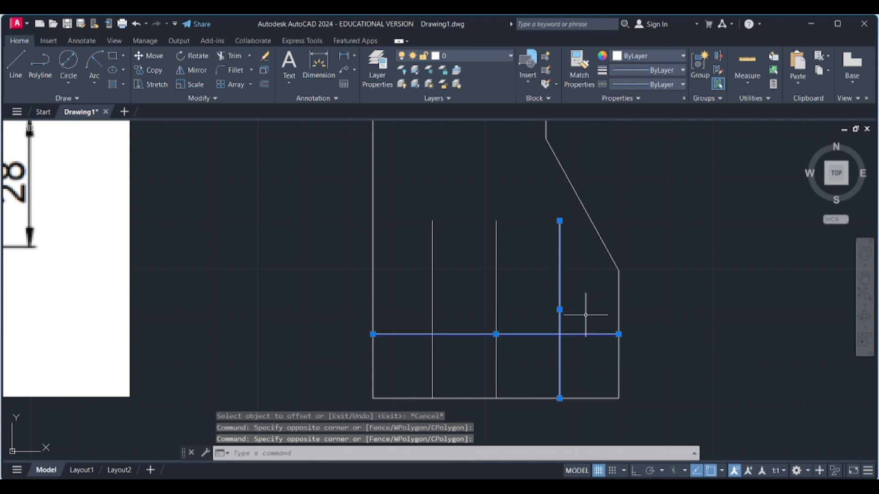
key("Escape")
- Delete the middle vertical construction line, keeping the two offset lines beside it
scroll(537, 290, "down", 2)
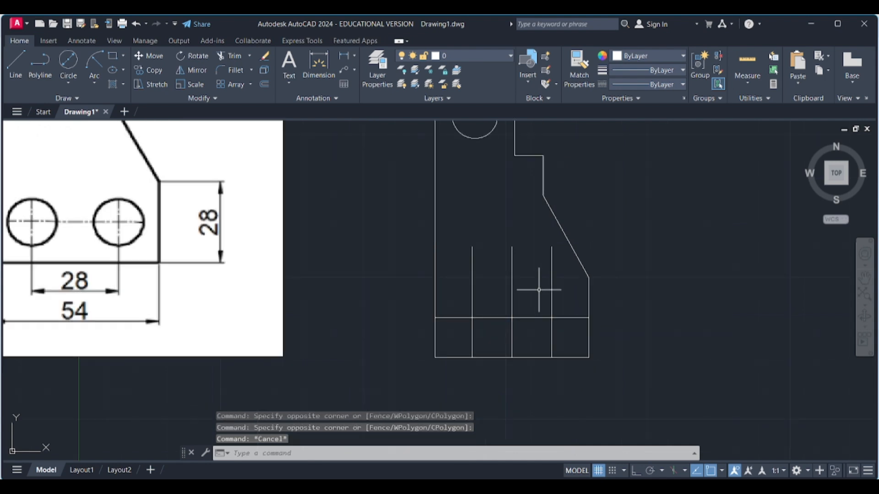
left_click(530, 292)
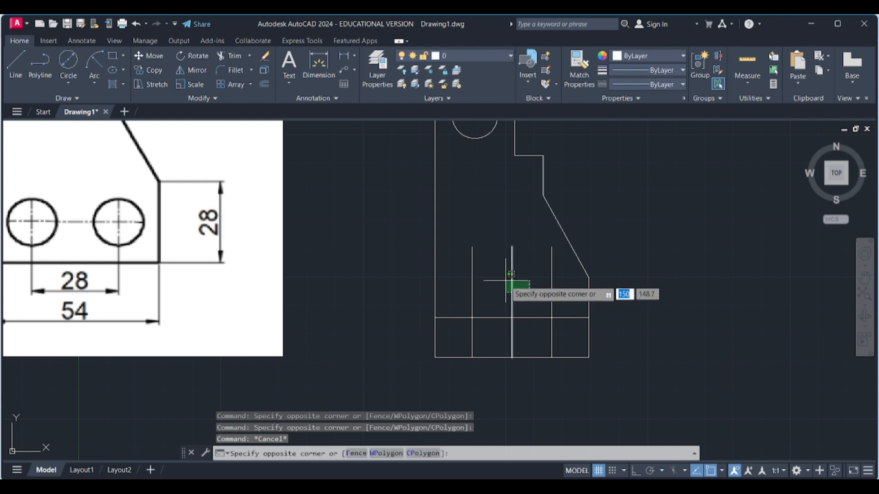
left_click(506, 281)
key("Delete")
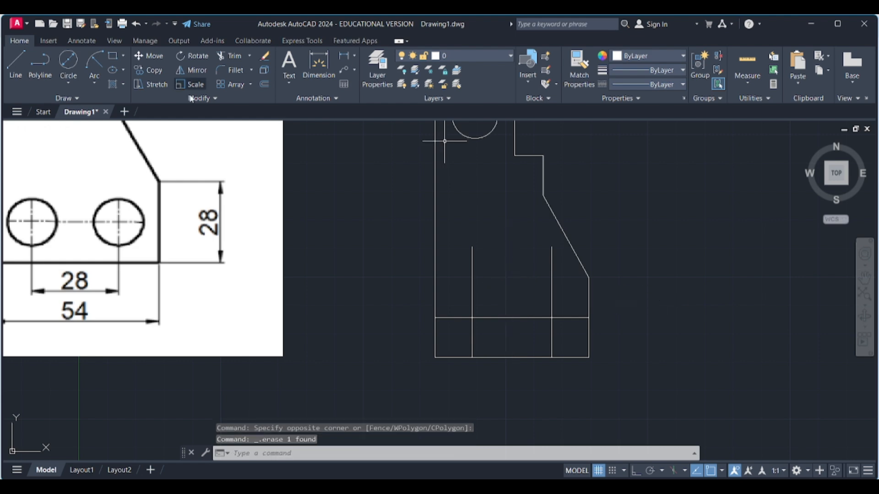
- Copy the top circle from its centre to both intersections of the vertical construction lines with the horizontal offset line
scroll(390, 297, "down", 2)
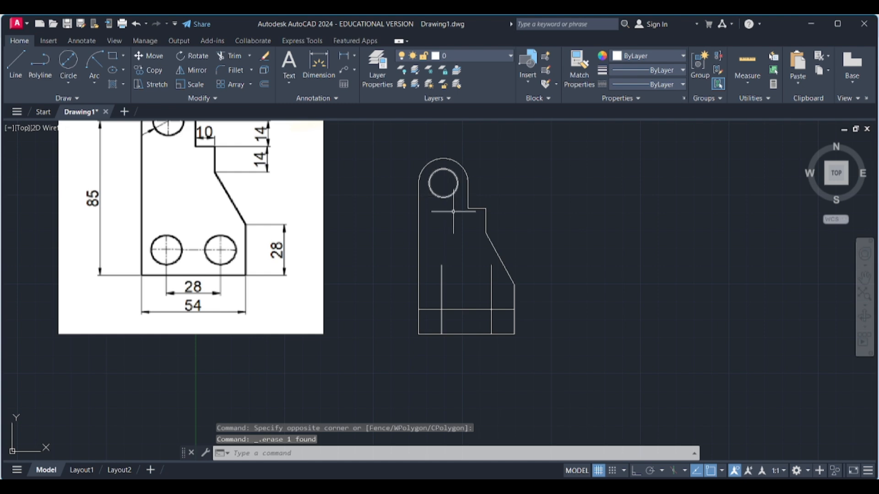
scroll(451, 201, "up", 2)
left_click(455, 201)
left_click(441, 187)
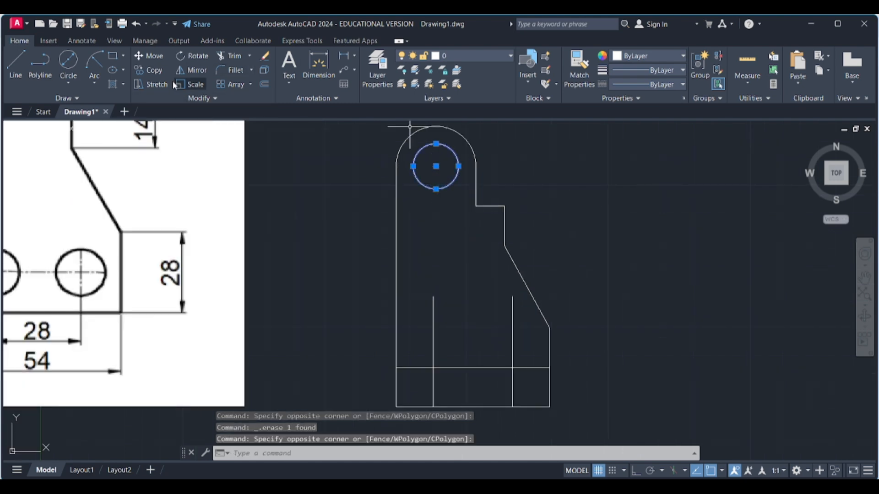
left_click(154, 71)
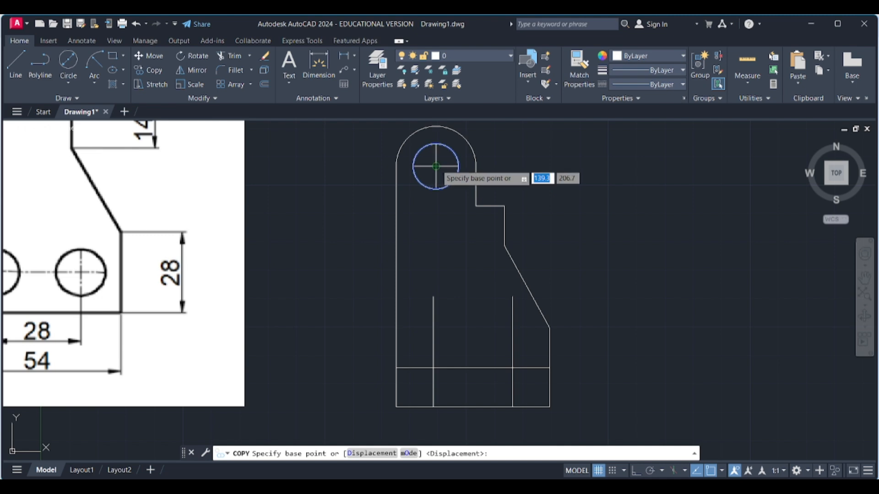
left_click(436, 166)
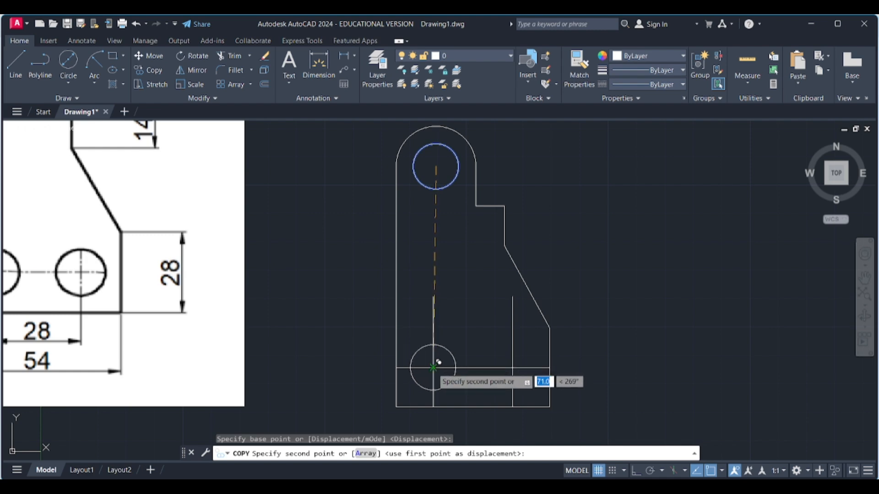
scroll(436, 354, "up", 4)
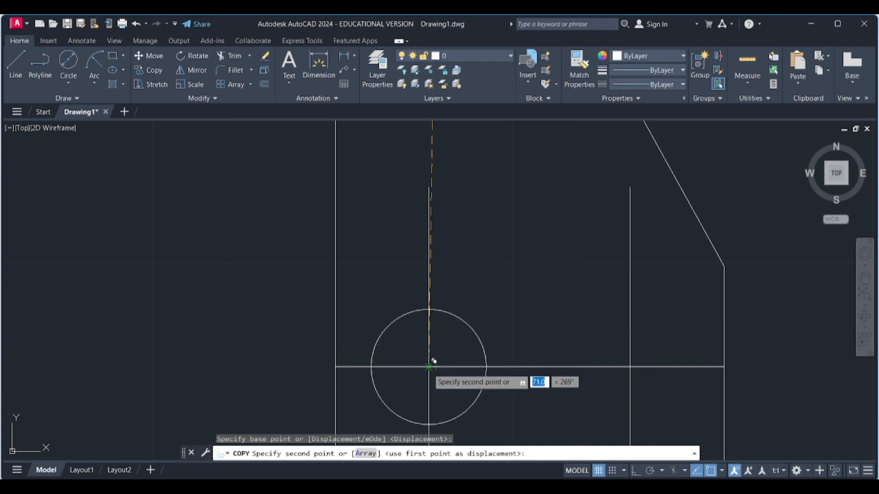
left_click(434, 361)
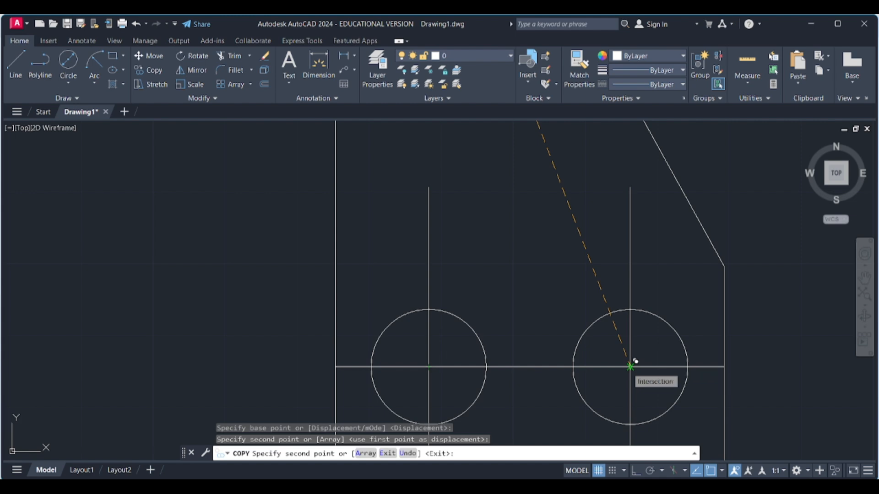
left_click(630, 366)
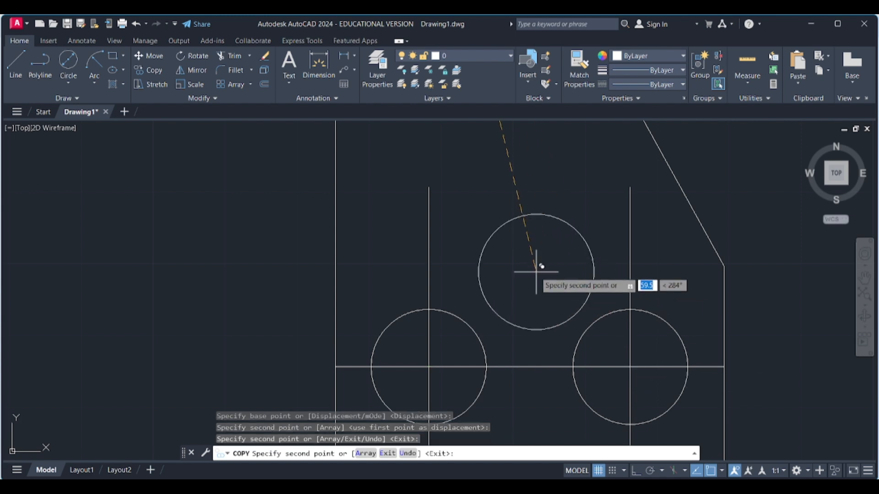
- Compare the drawn bracket with the reference image, examining the centre lines through the holes
key("Escape")
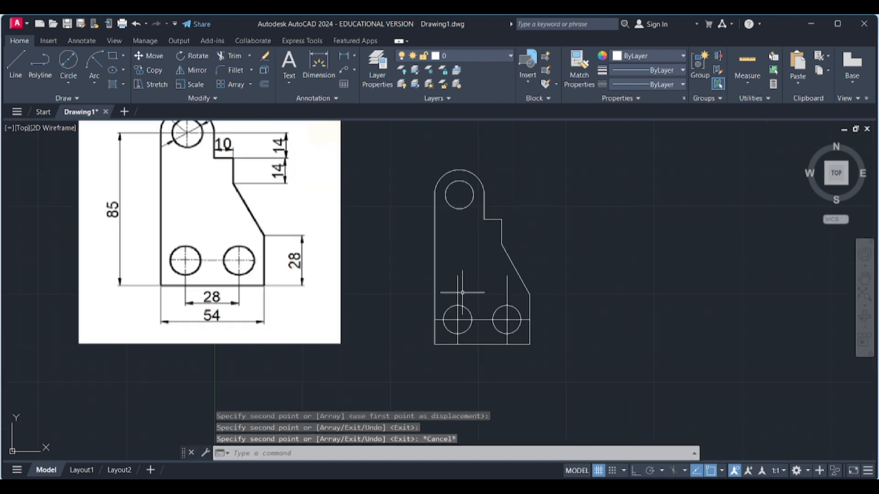
scroll(447, 312, "up", 2)
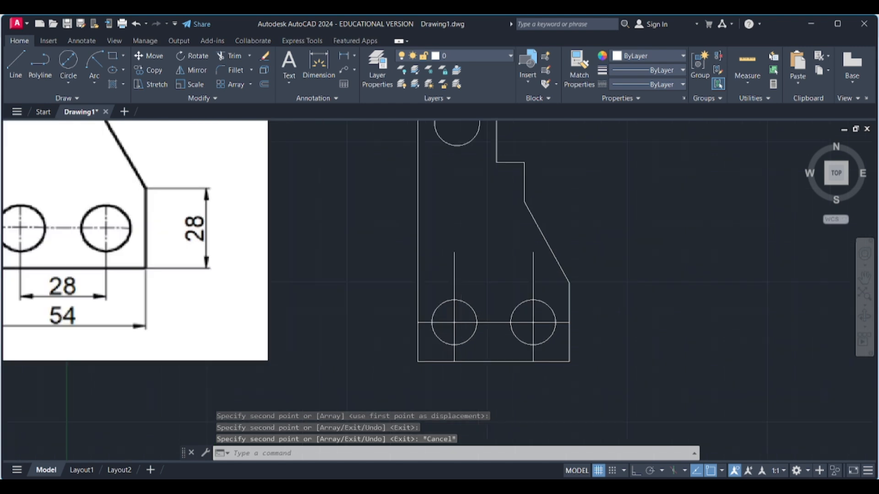
scroll(461, 323, "down", 4)
scroll(463, 331, "up", 2)
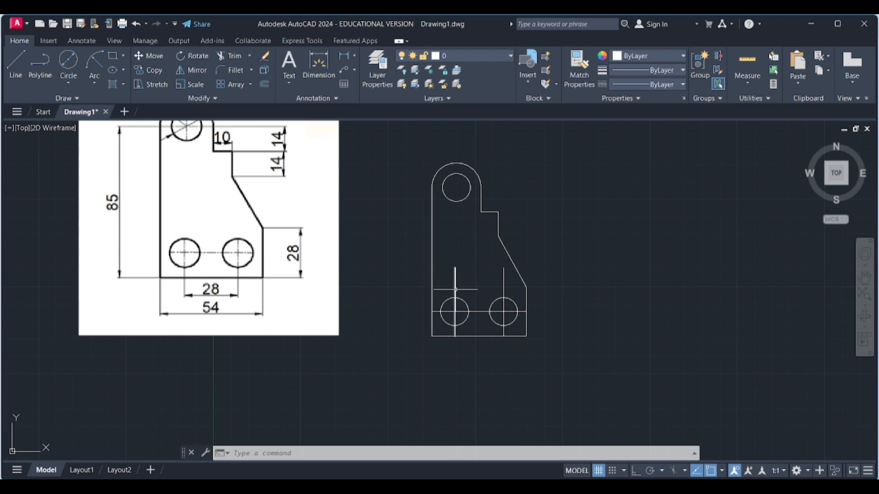
key("Escape")
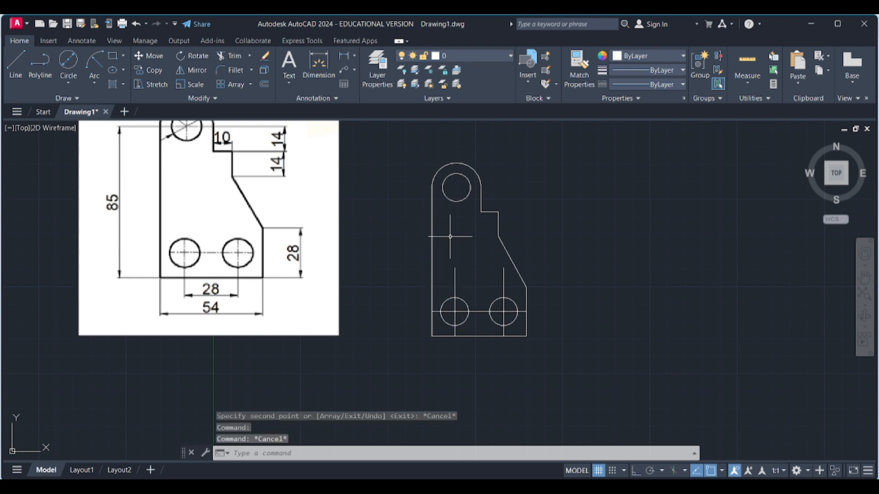
scroll(389, 249, "down", 2)
scroll(276, 168, "up", 6)
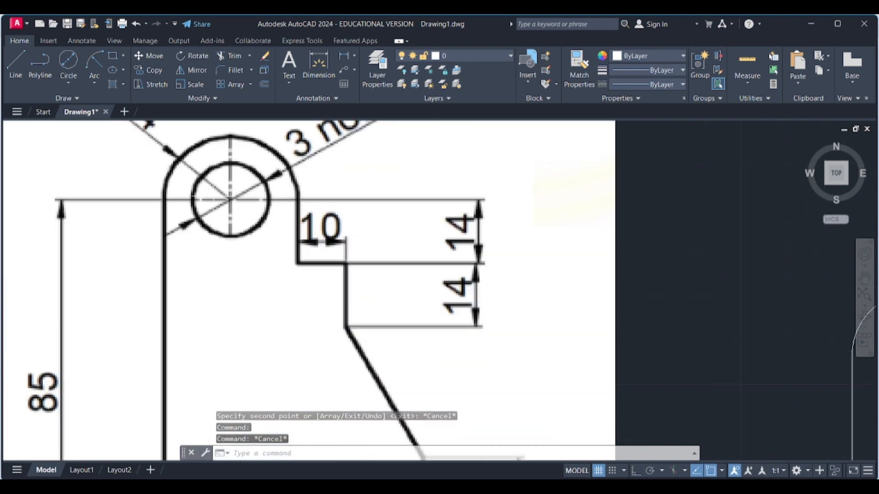
scroll(213, 196, "down", 4)
scroll(469, 345, "down", 2)
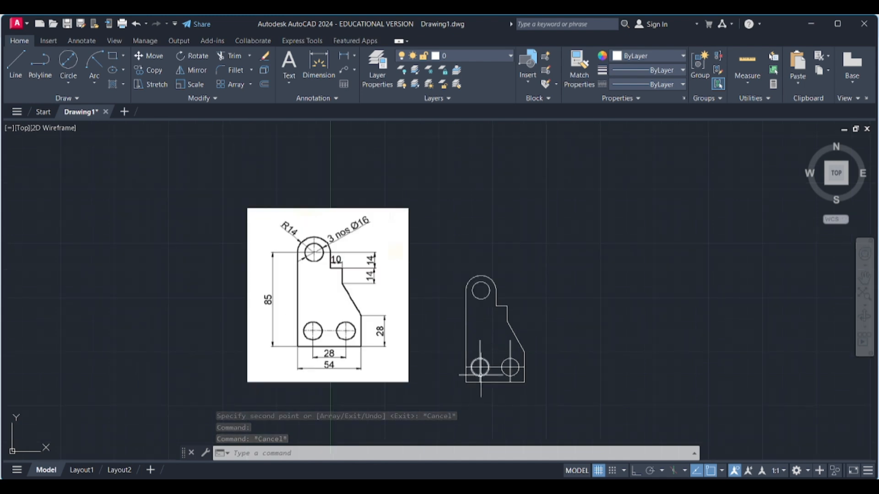
scroll(476, 346, "up", 2)
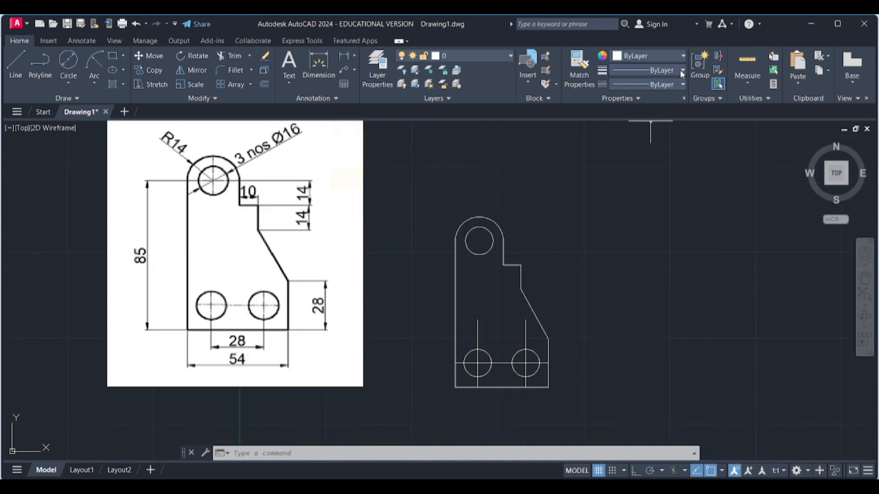
- Load the CENTER2 linetype from acadiso.lin into the drawing
left_click(681, 85)
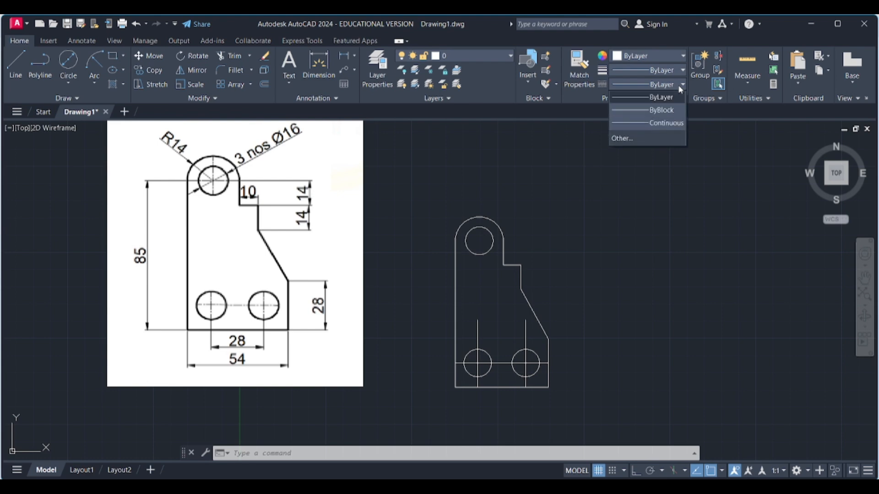
left_click(628, 139)
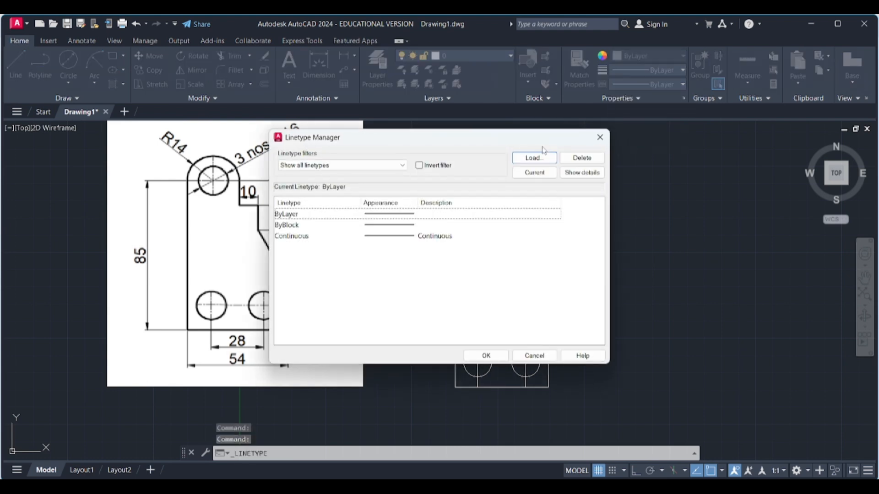
left_click(531, 158)
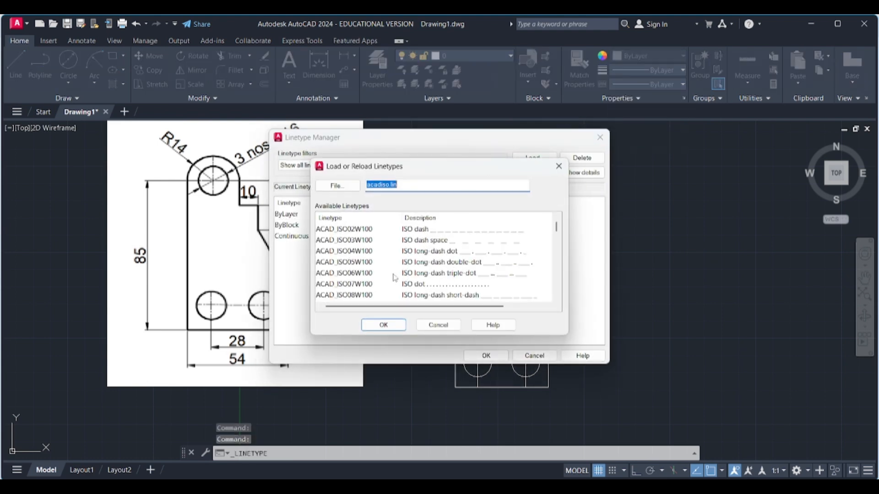
scroll(393, 278, "down", 6)
scroll(391, 275, "down", 8)
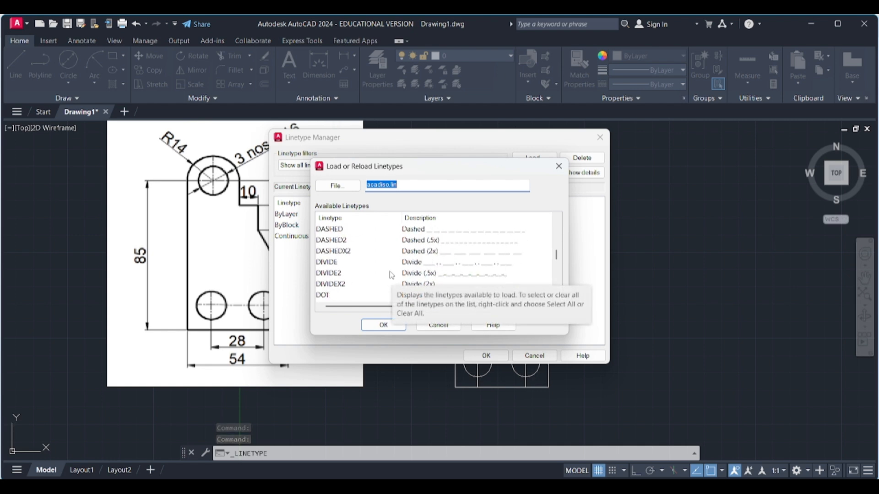
scroll(392, 275, "down", 4)
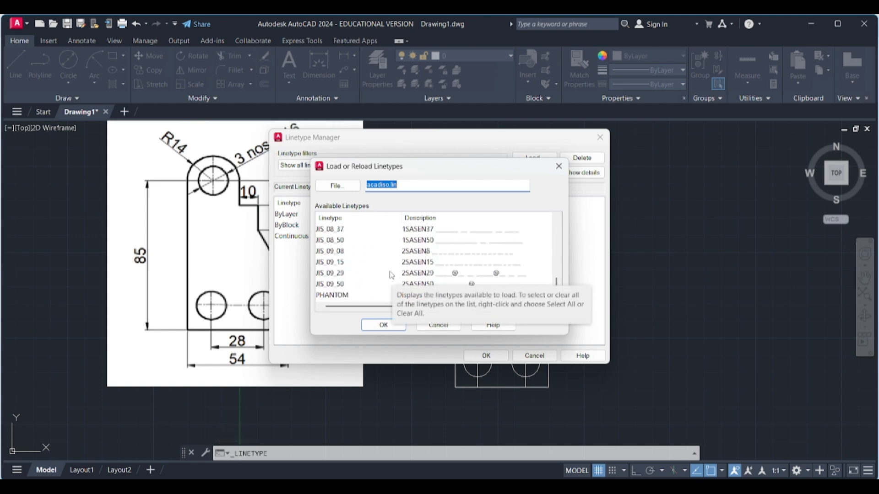
scroll(391, 275, "up", 7)
scroll(392, 275, "up", 1)
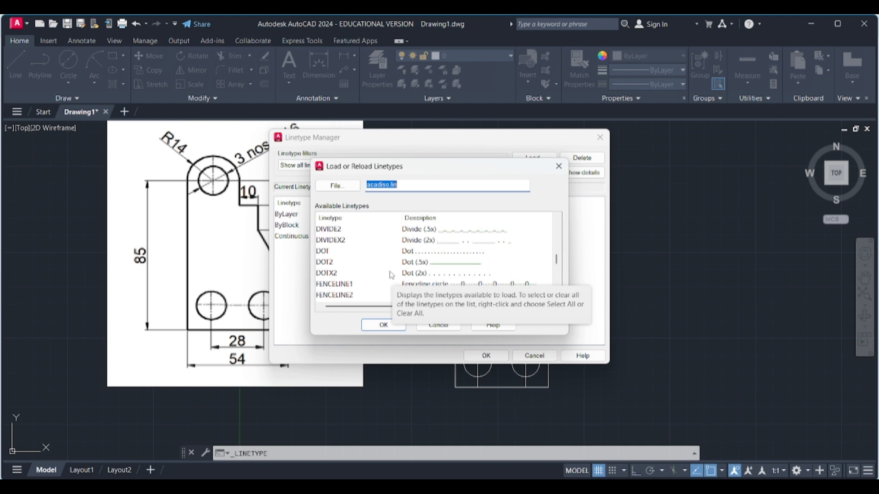
scroll(392, 274, "down", 1)
scroll(392, 271, "down", 2)
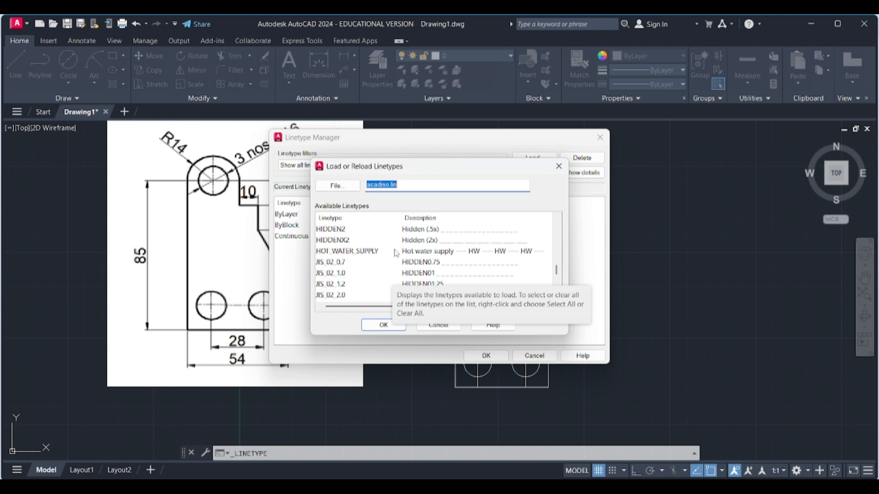
scroll(396, 254, "up", 6)
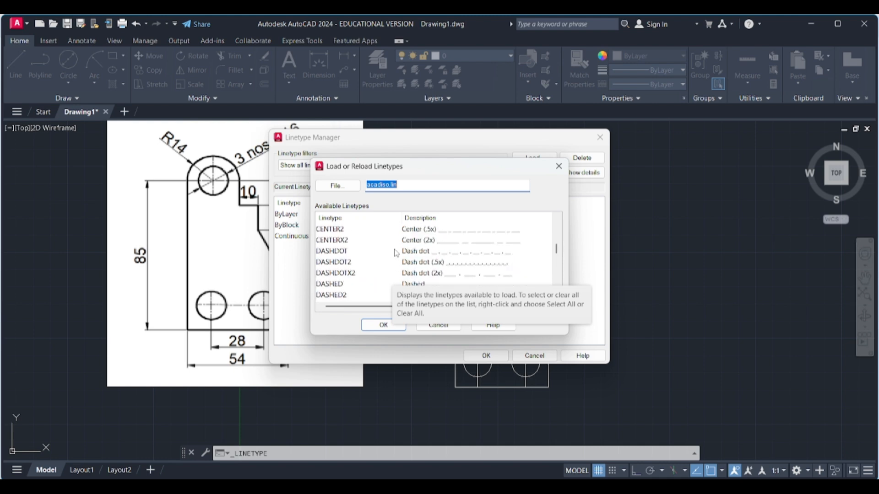
scroll(396, 254, "up", 1)
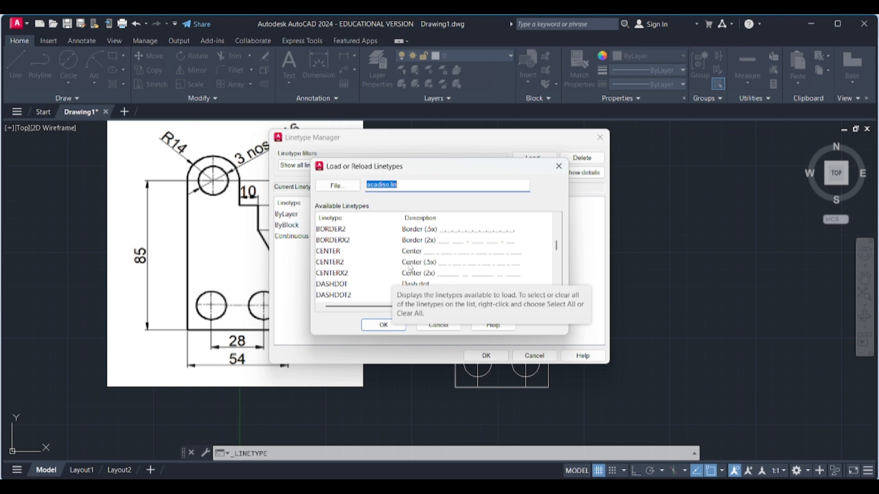
left_click(408, 255)
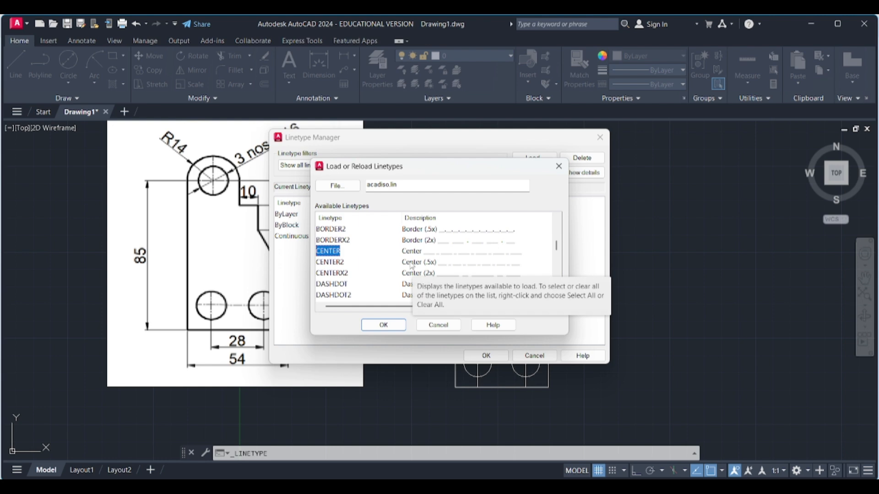
left_click(412, 267)
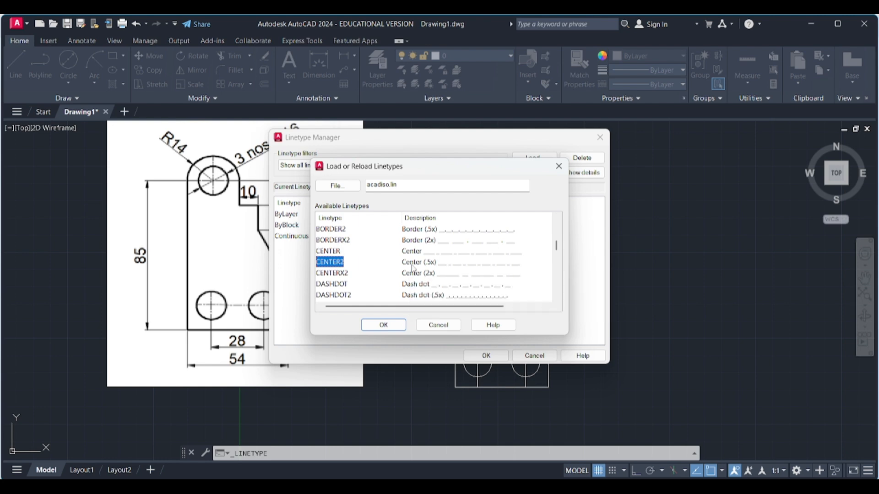
left_click(384, 325)
left_click(412, 237)
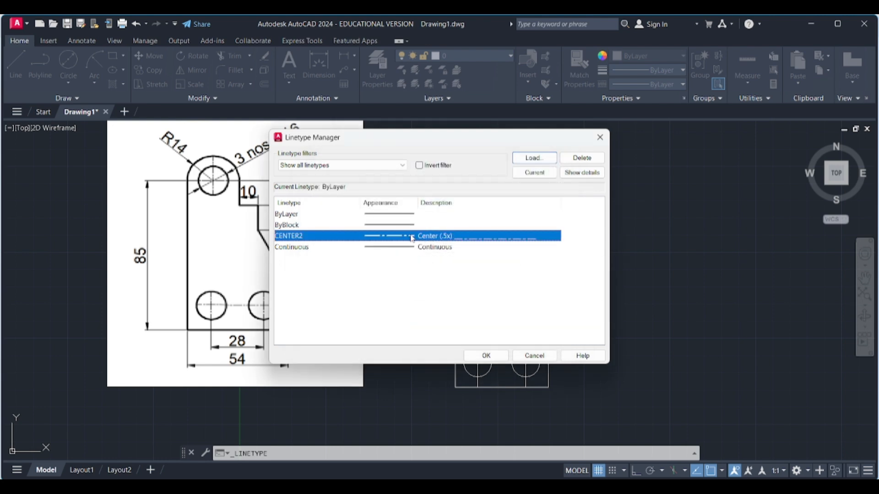
left_click(480, 356)
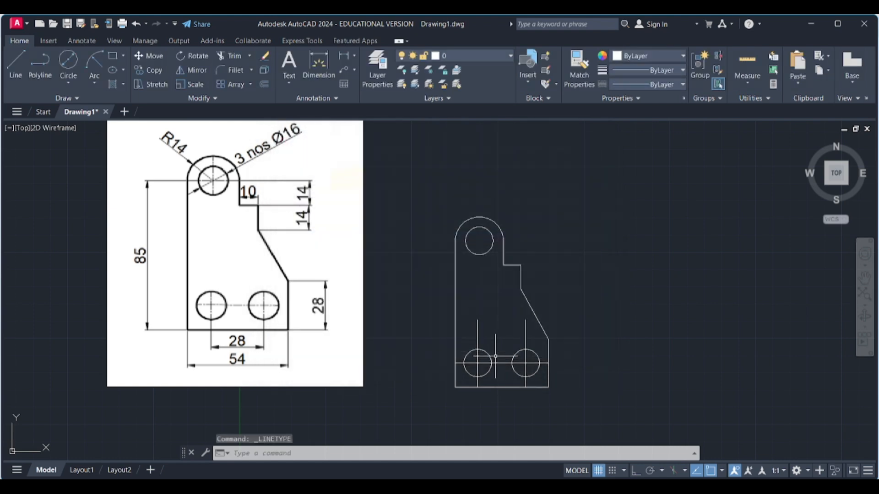
- Change the linetype of the two vertical construction lines and the horizontal one through the lower holes to CENTER2
left_click(499, 335)
left_click(472, 323)
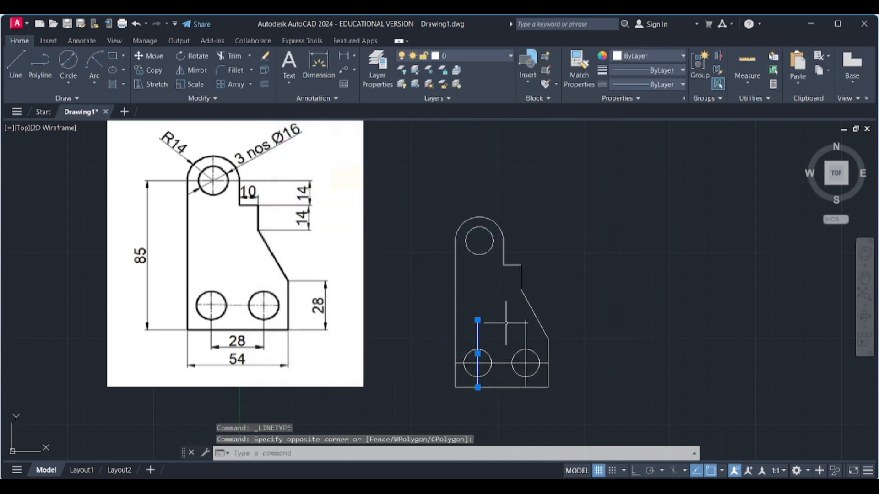
left_click(535, 330)
left_click(507, 326)
left_click(507, 378)
left_click(501, 348)
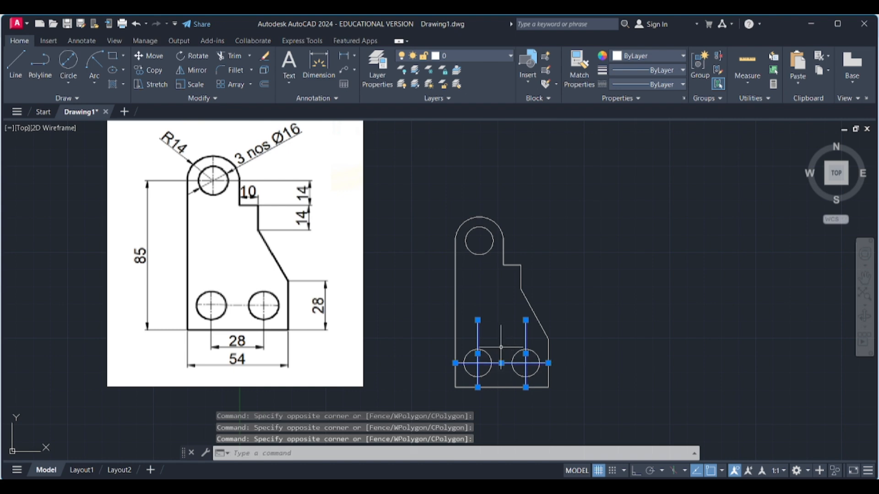
left_click(679, 86)
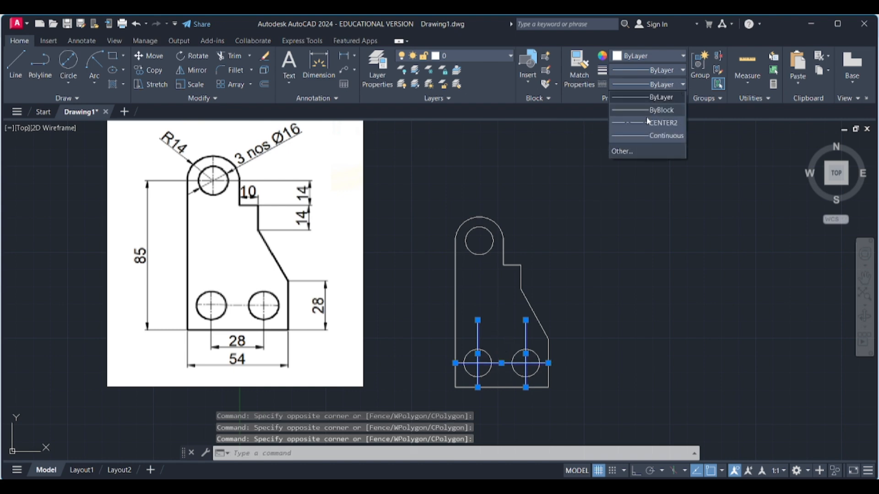
left_click(644, 122)
key("Escape")
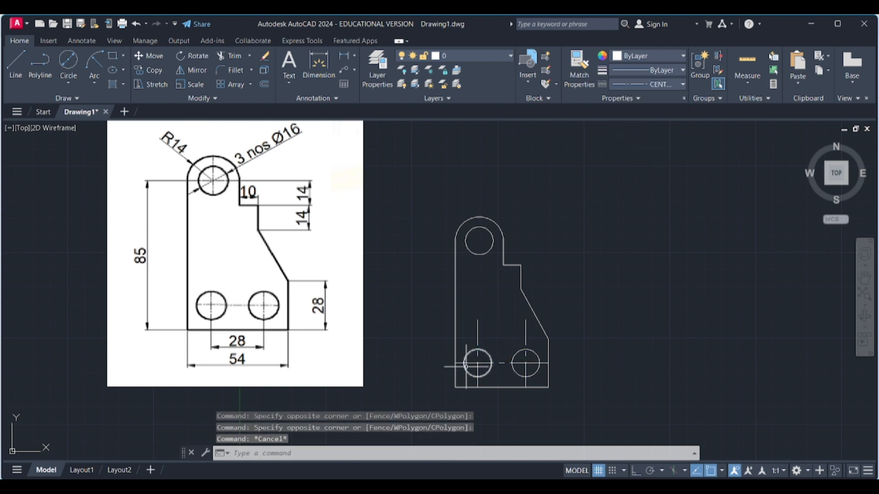
- Copy the lower-left hole's vertical and horizontal centre lines from their intersection to the top hole's centre
scroll(491, 363, "up", 2)
scroll(508, 321, "down", 3)
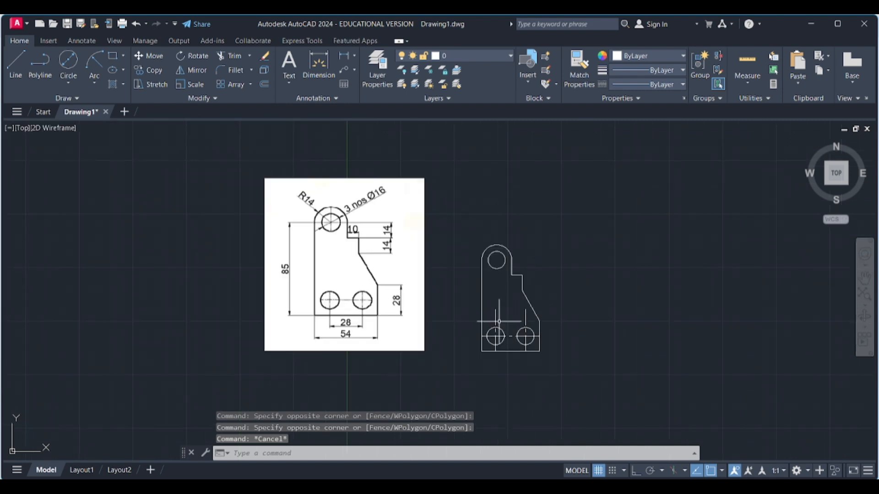
scroll(501, 332, "up", 3)
left_click(485, 364)
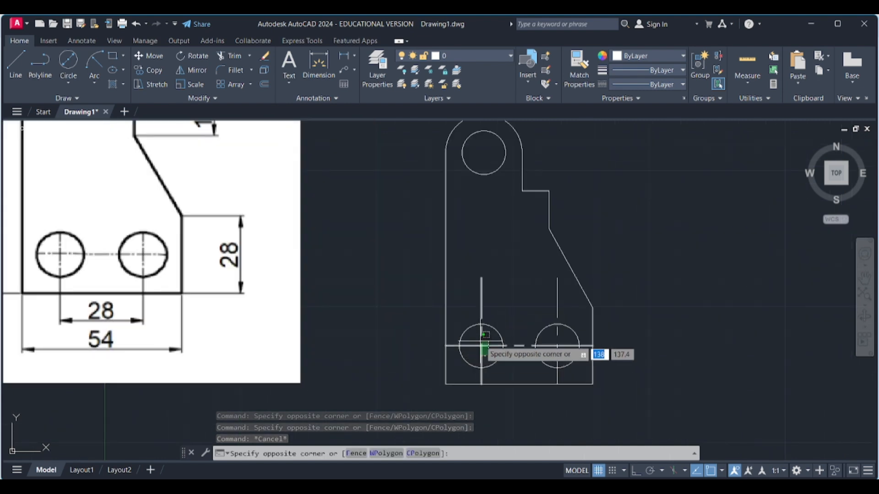
left_click(478, 341)
left_click(152, 70)
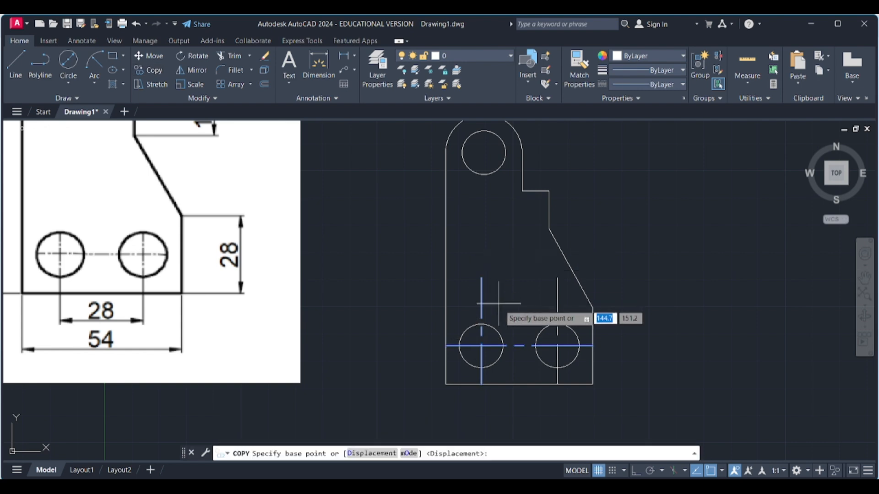
left_click(481, 346)
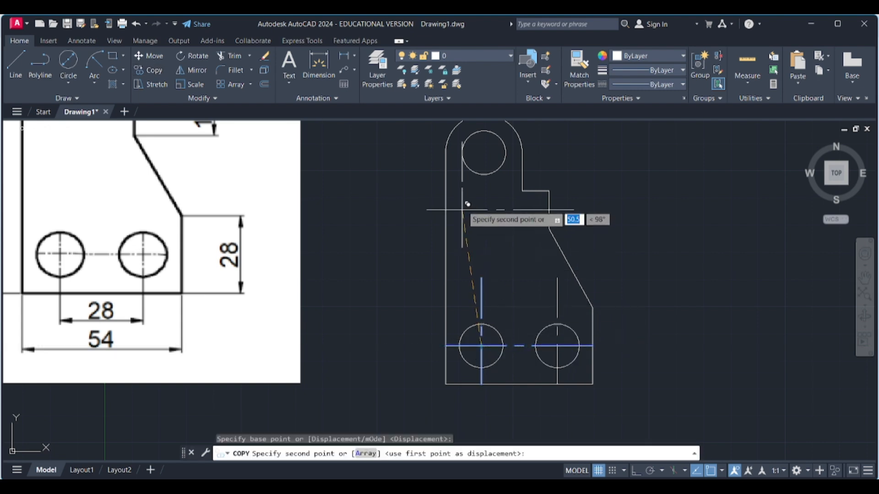
left_click(486, 151)
key("Escape")
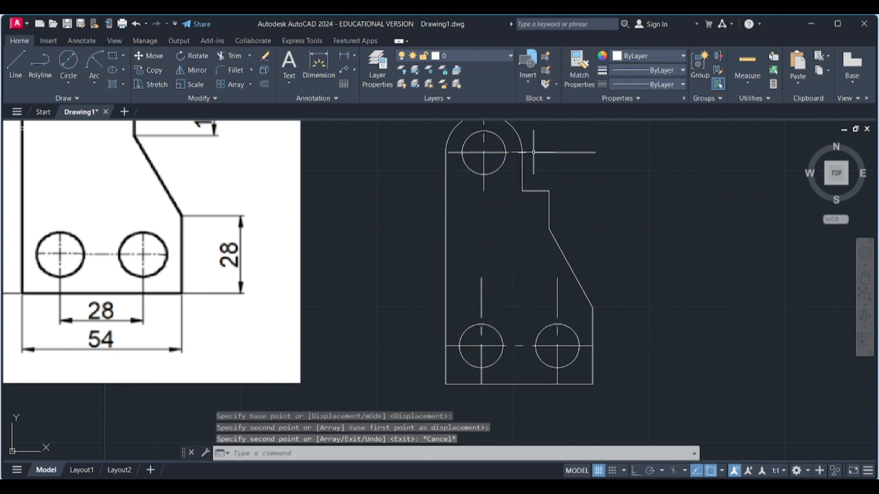
- Add a horizontal linear dimension for the bracket's full bottom edge, placing it below the outline
scroll(548, 160, "down", 2)
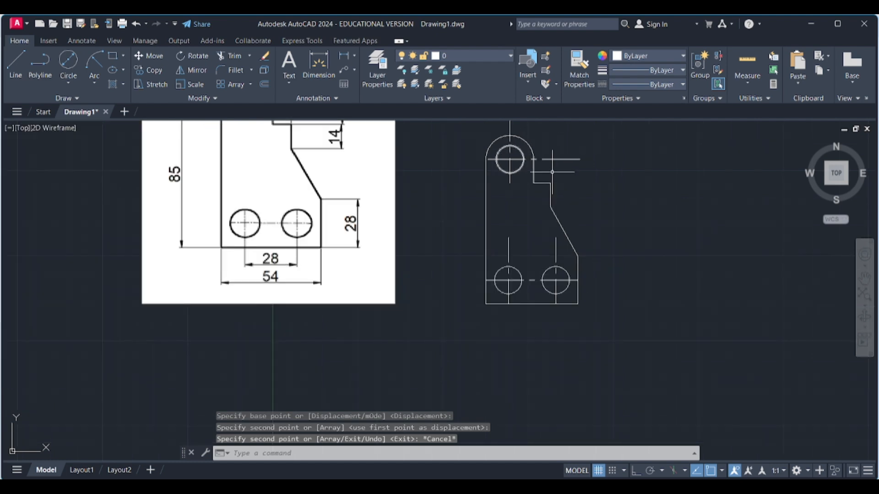
scroll(540, 174, "down", 1)
scroll(536, 183, "up", 3)
scroll(537, 267, "down", 2)
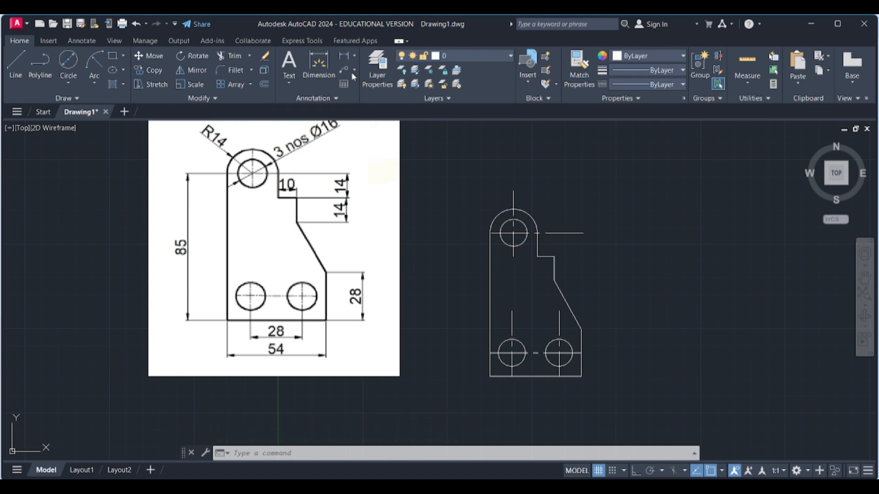
left_click(83, 42)
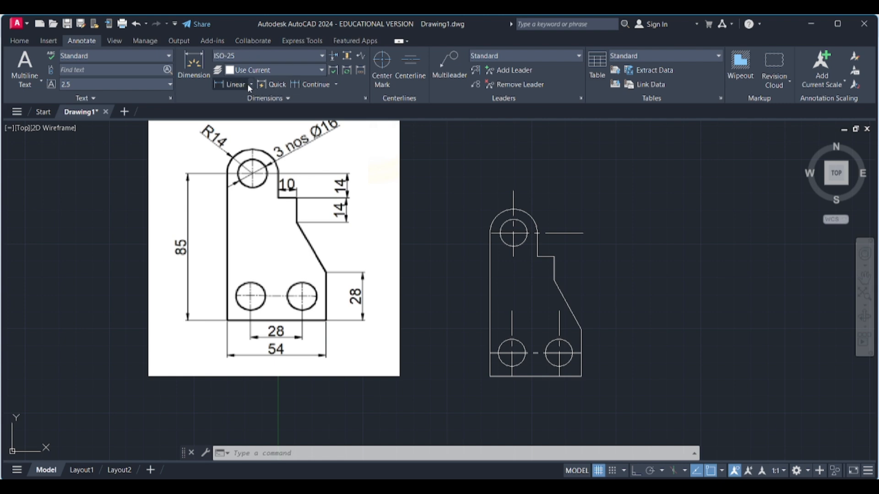
left_click(232, 83)
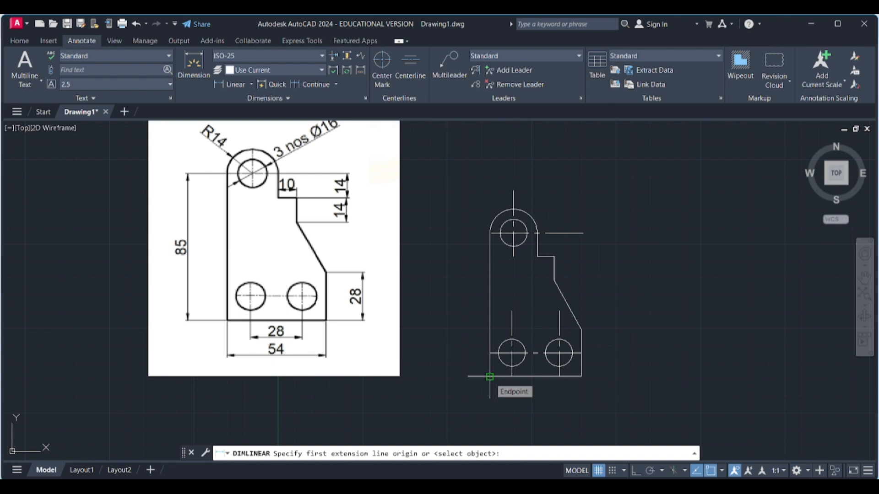
left_click(490, 377)
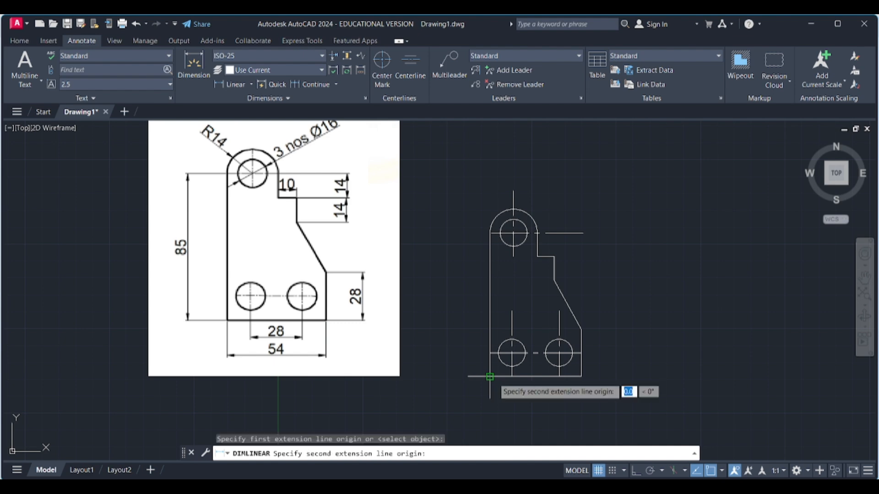
left_click(581, 377)
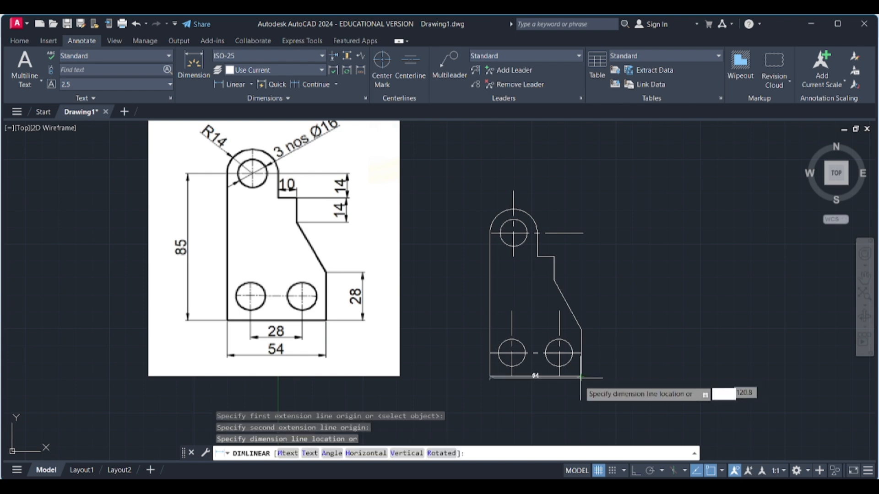
left_click(572, 399)
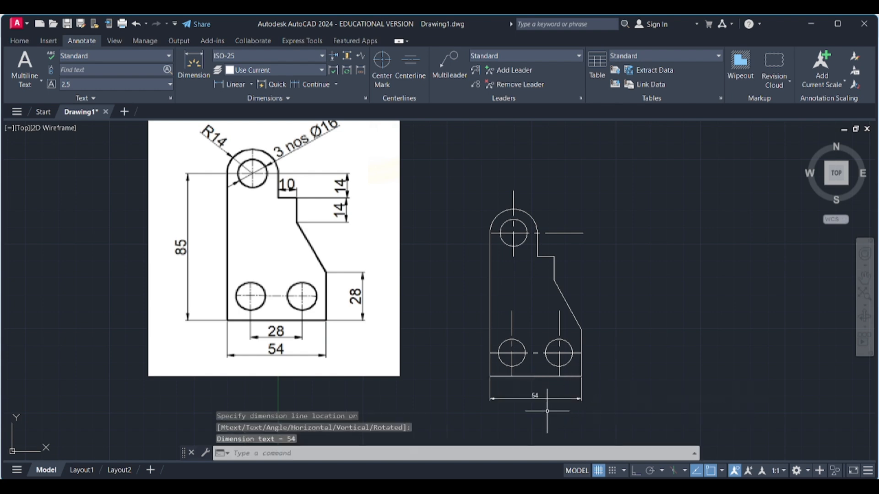
- Add a vertical linear dimension for the bracket's straight left edge, from the bottom corner to the arc's start, placed outside the outline
scroll(547, 411, "up", 5)
scroll(475, 388, "down", 4)
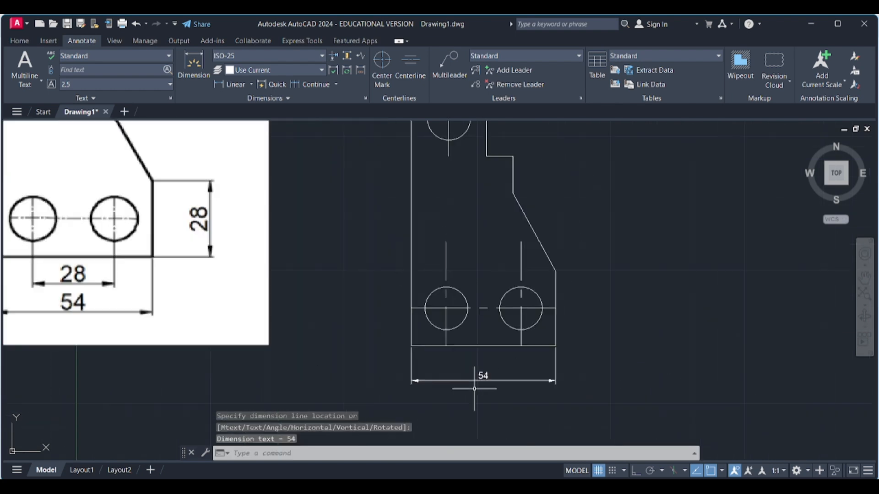
scroll(489, 399, "down", 2)
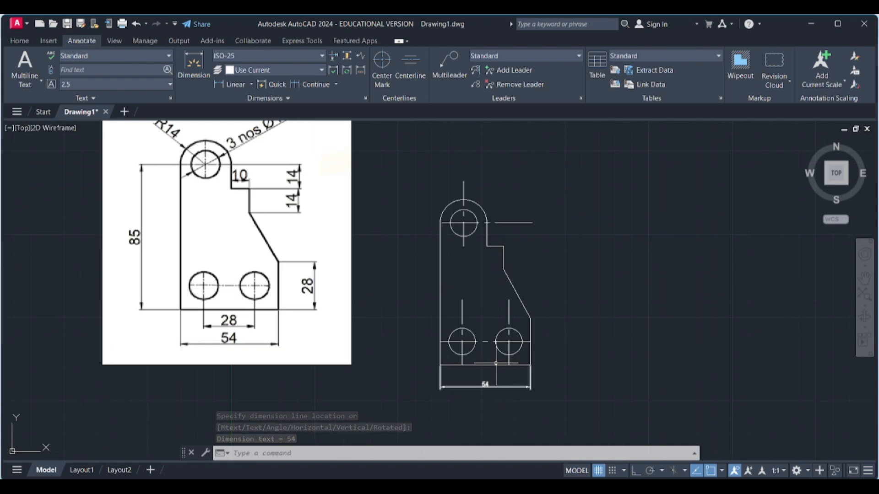
left_click(222, 83)
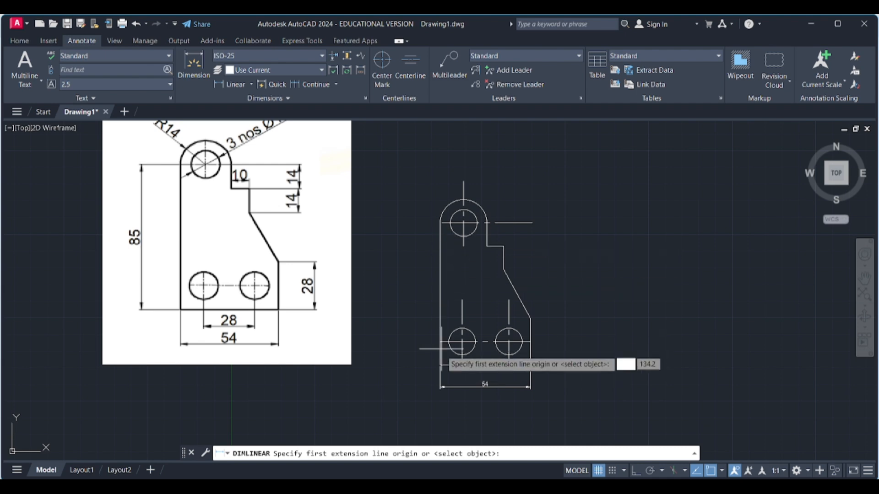
left_click(439, 365)
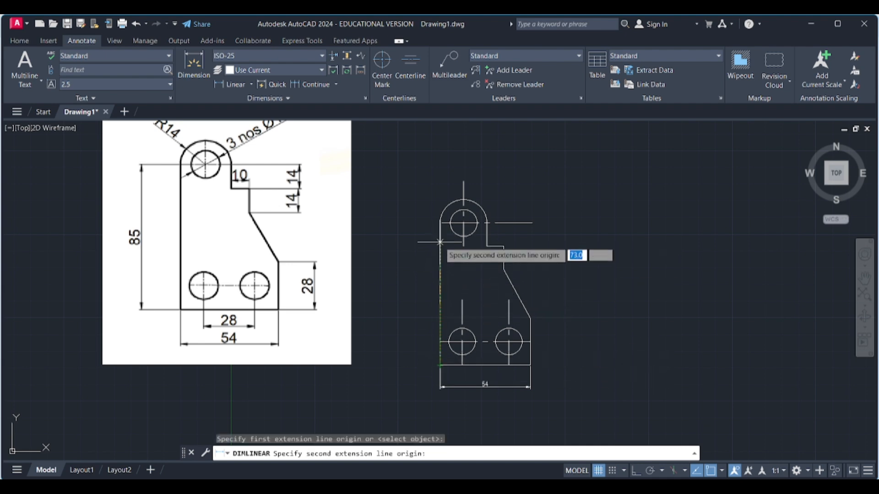
left_click(439, 223)
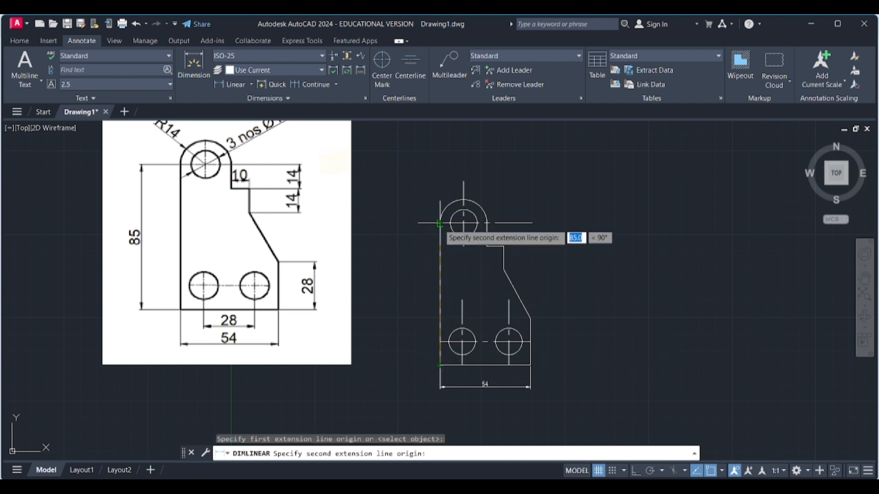
left_click(416, 234)
- Dimension the height of the lower right vertical edge, from the bottom corner to the start of the slope
right_click(543, 243)
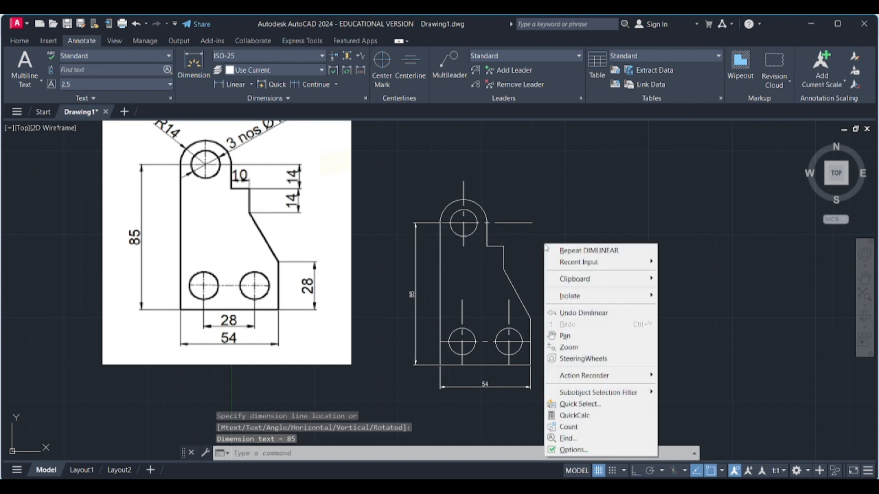
left_click(561, 254)
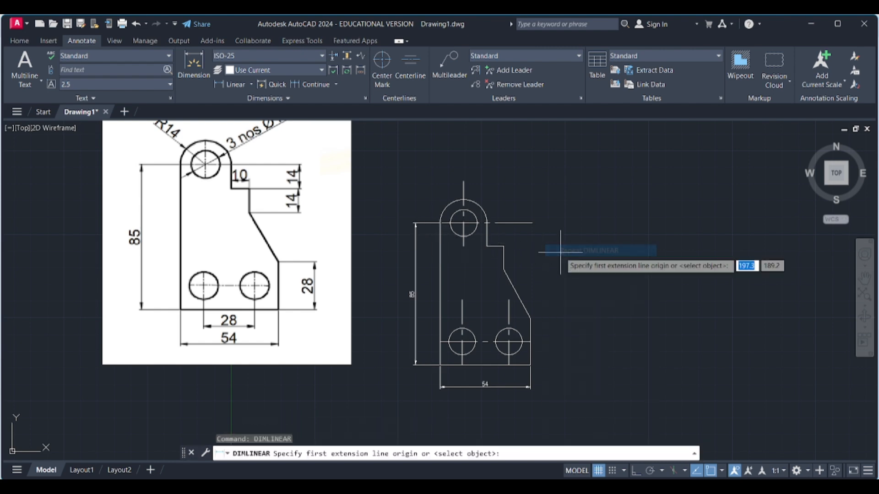
left_click(530, 365)
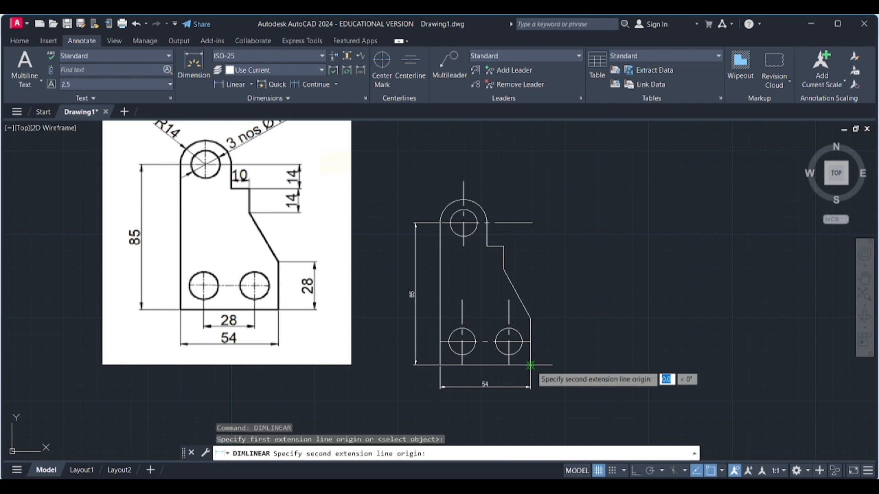
left_click(530, 318)
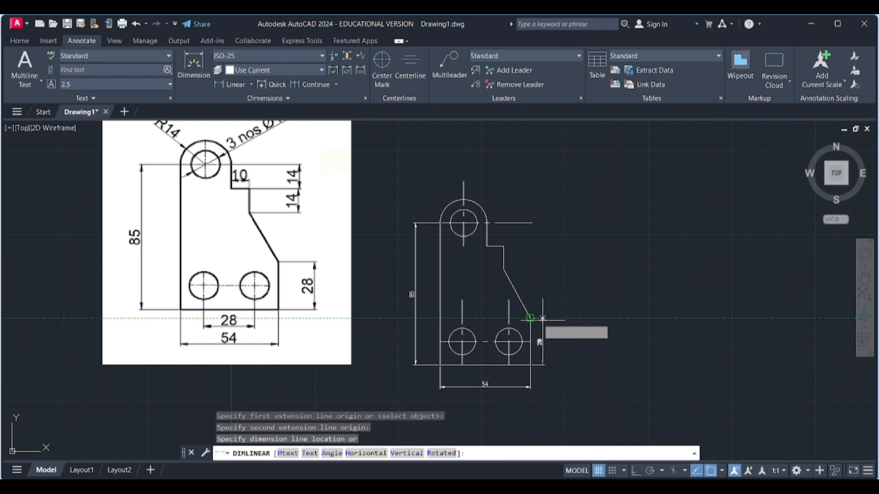
- Dimension the short vertical edge between the ledge's outer corner and the top of the slope, placing it to the right of the bracket
right_click(540, 252)
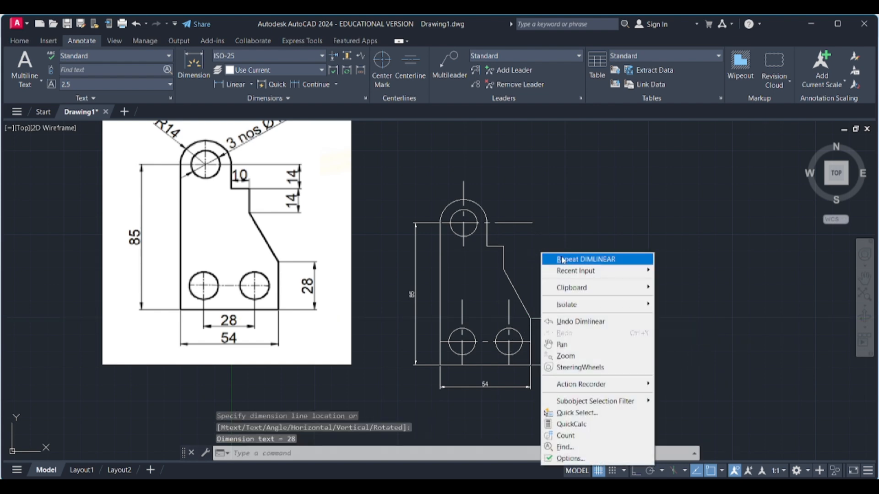
left_click(562, 258)
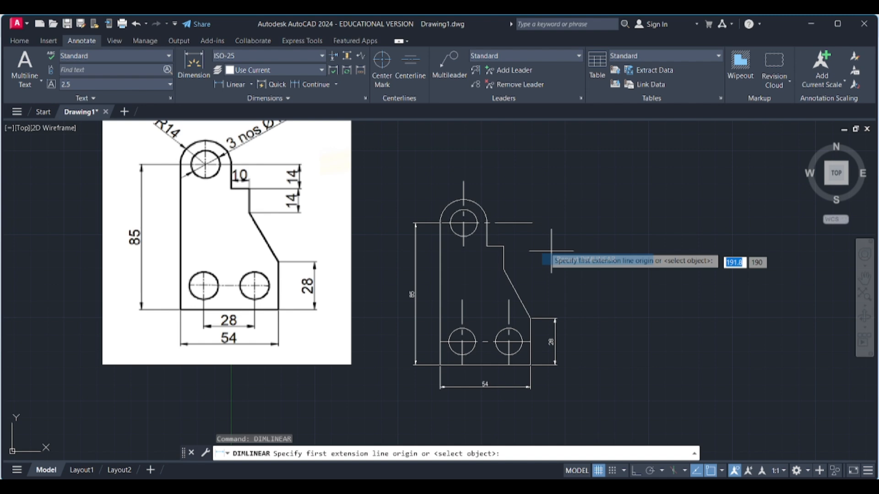
left_click(504, 247)
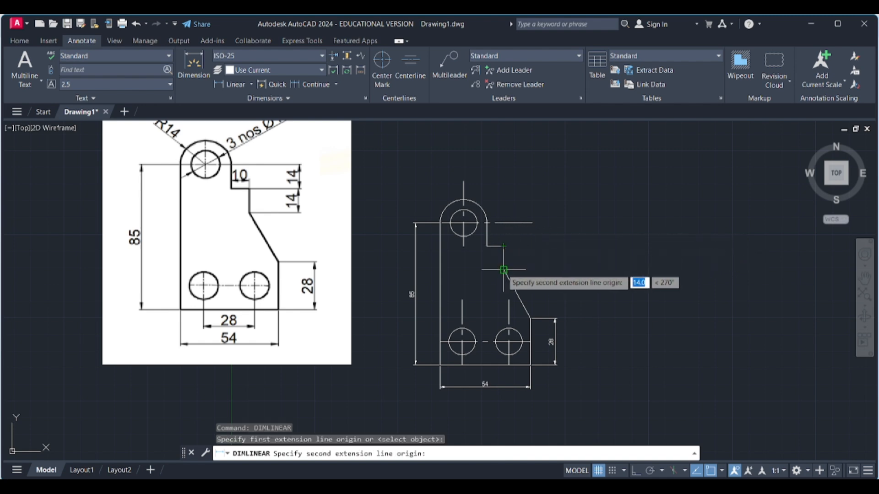
left_click(504, 270)
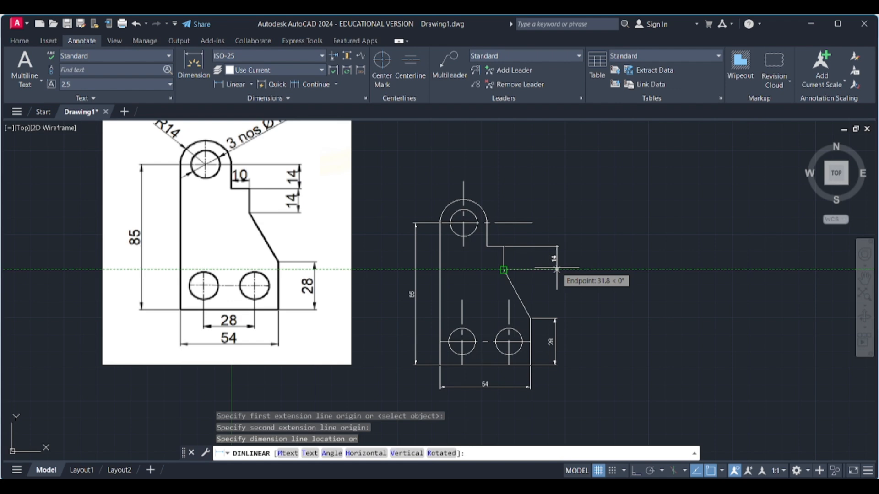
left_click(557, 270)
- Dimension the vertical edge from the arc's right end down to the ledge, aligning it with the short edge's dimension below
right_click(574, 213)
left_click(589, 221)
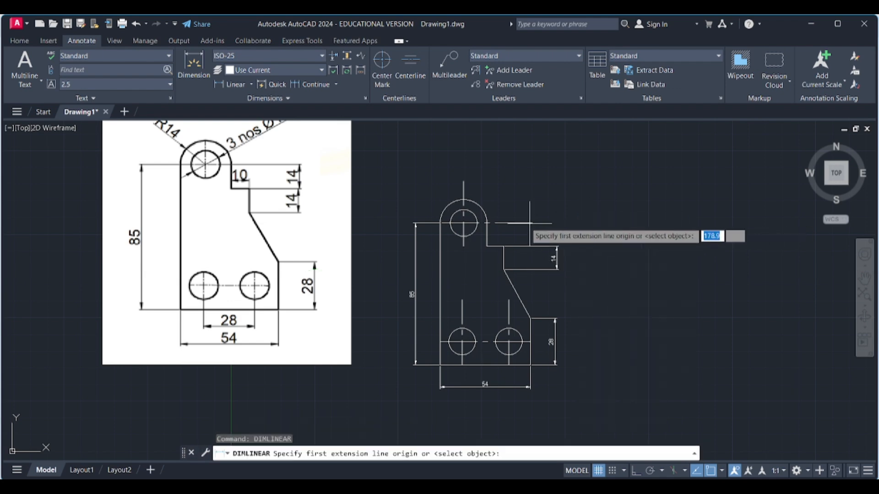
scroll(509, 239, "up", 2)
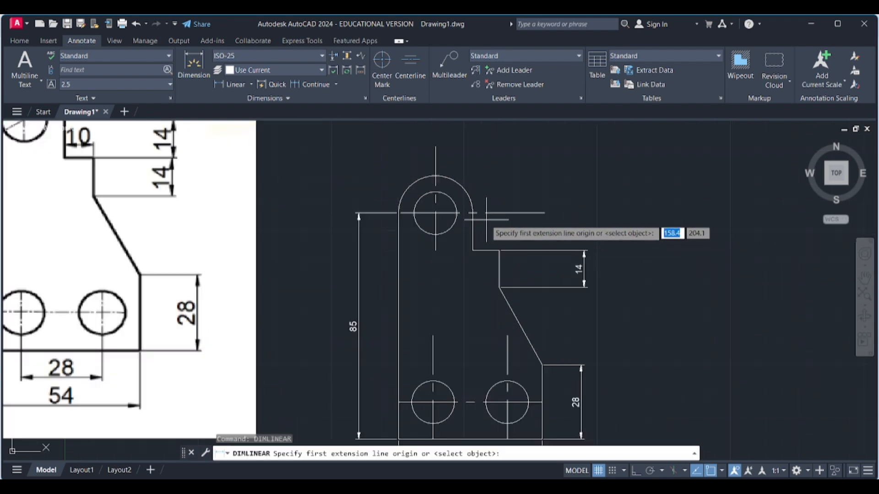
left_click(471, 212)
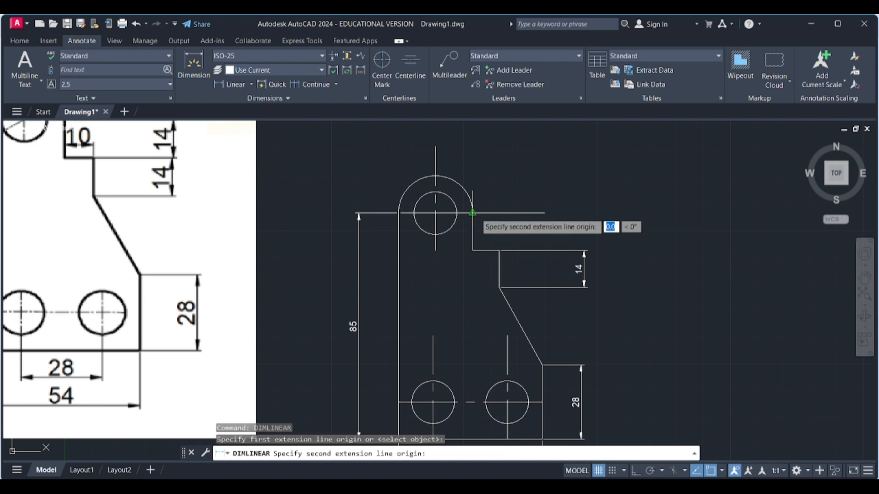
left_click(472, 251)
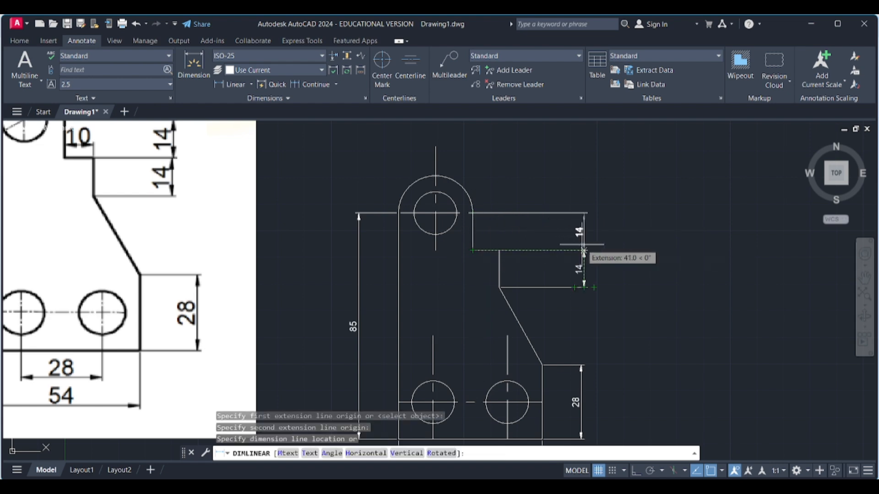
left_click(584, 251)
- Add a horizontal linear dimension for the step's ledge, placing it above the rounded top
right_click(490, 234)
left_click(510, 241)
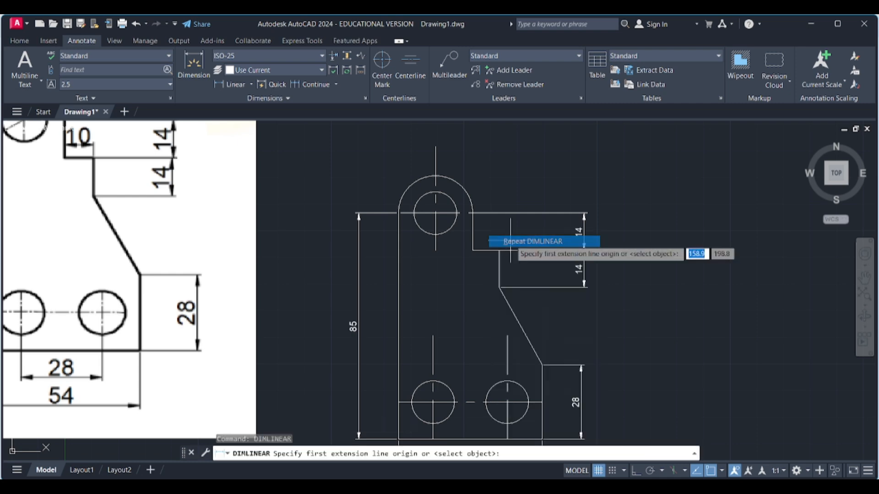
left_click(499, 251)
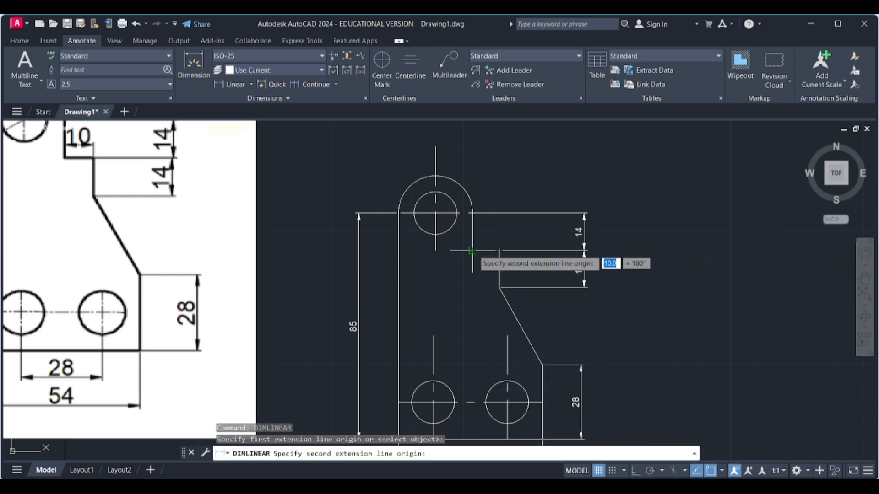
left_click(472, 251)
scroll(482, 234, "down", 2)
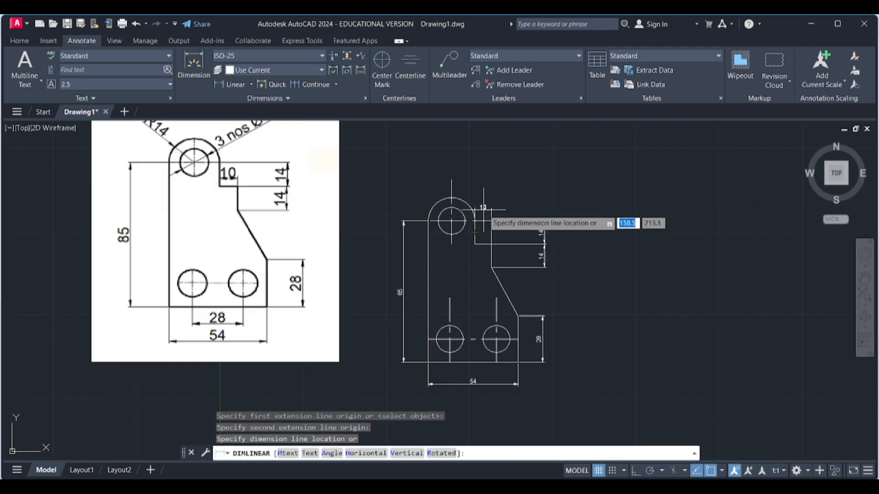
left_click(486, 186)
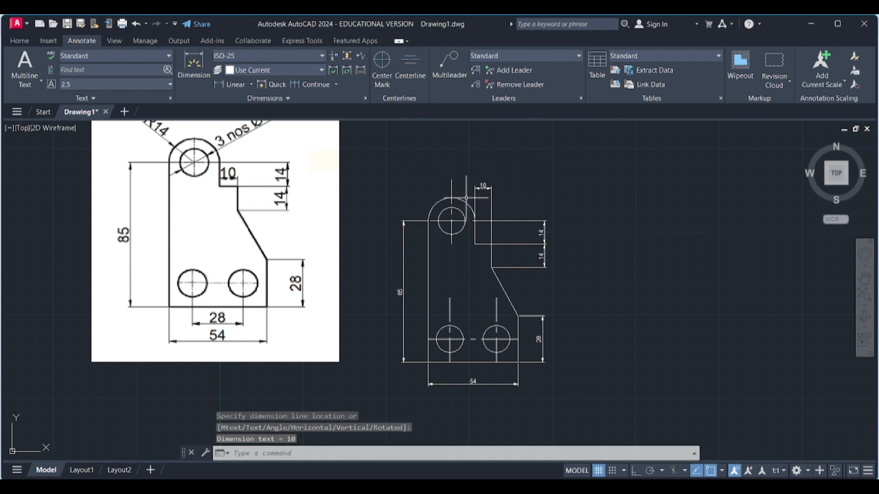
- Delete the ledge's horizontal dimension placed above the rounded top
left_click(508, 204)
left_click(483, 185)
mouse_move(483, 185)
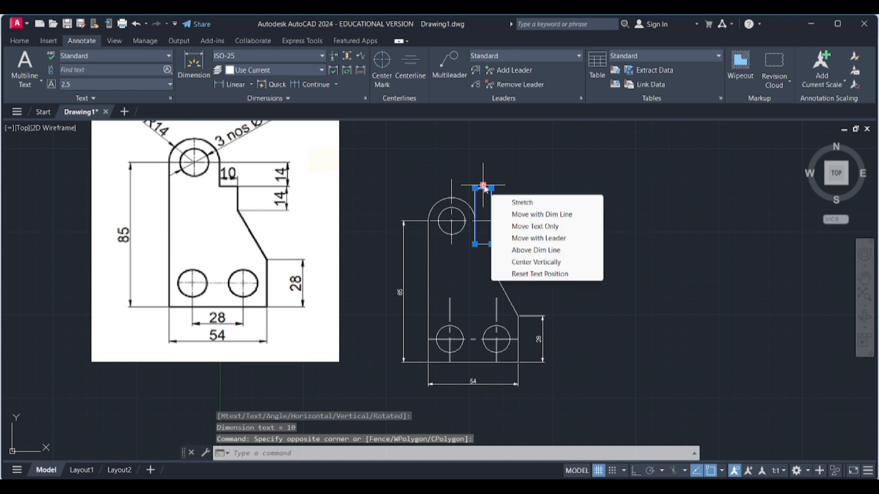
key("Delete")
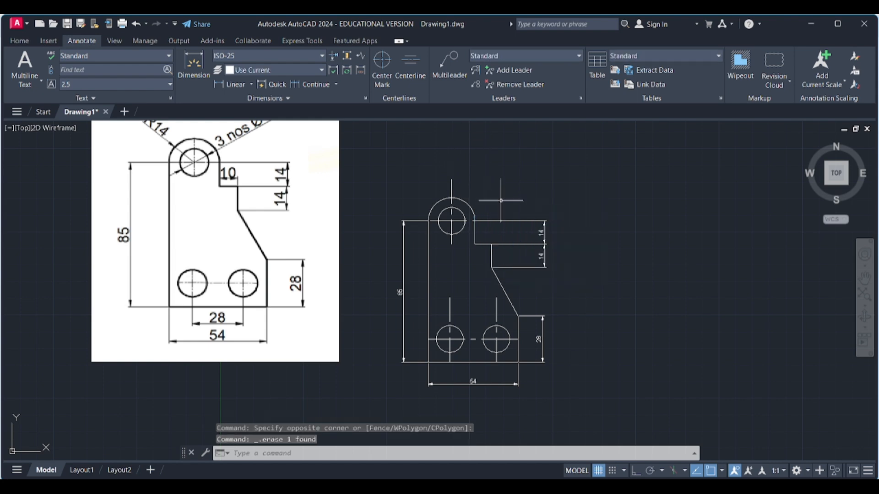
- Dimension the ledge's horizontal width between its two corners, placing the dimension line just above the ledge
left_click(231, 85)
scroll(485, 249, "up", 3)
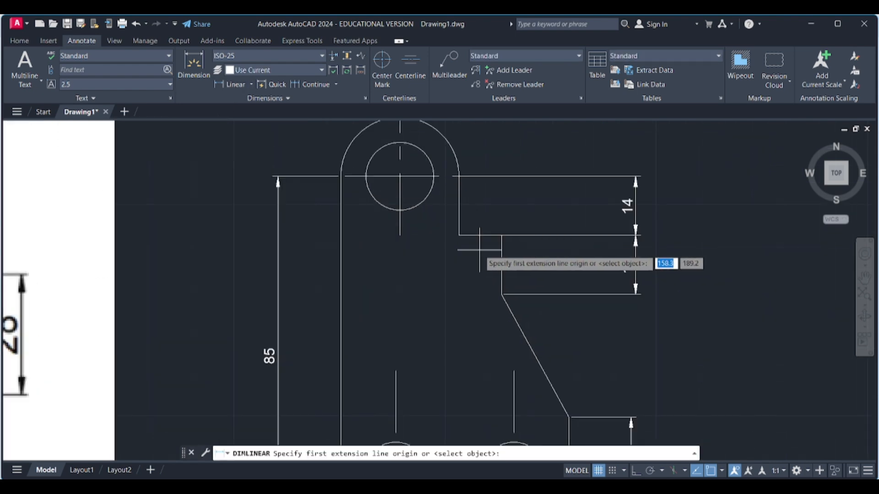
left_click(460, 235)
left_click(502, 235)
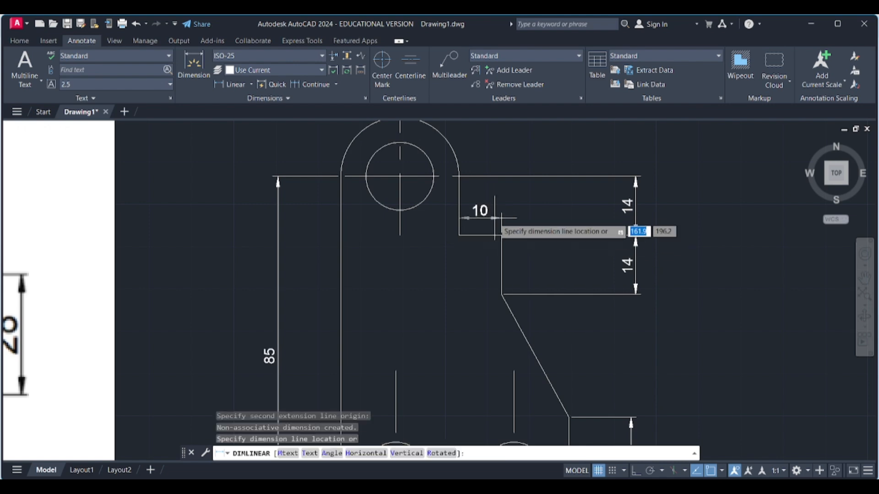
left_click(495, 210)
scroll(524, 279, "down", 2)
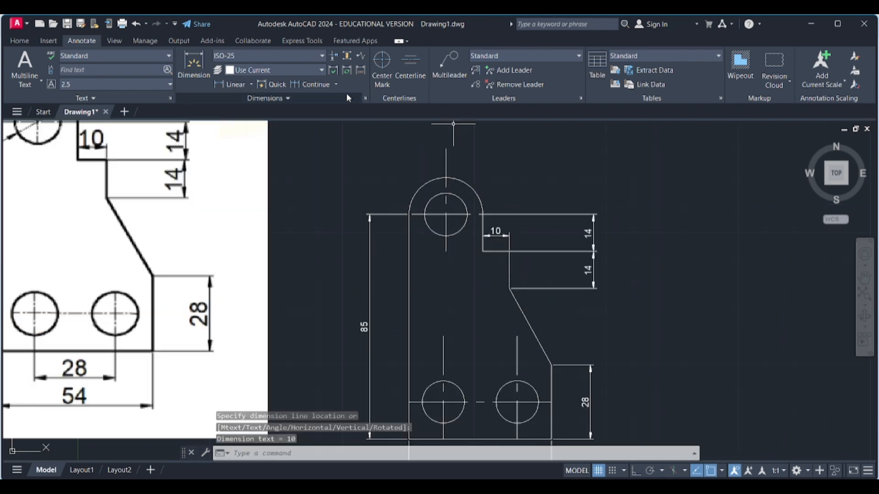
- Add a radius dimension to the rounded top arc, placing its text outside the arc at the upper left
scroll(232, 296, "down", 5)
scroll(147, 232, "up", 4)
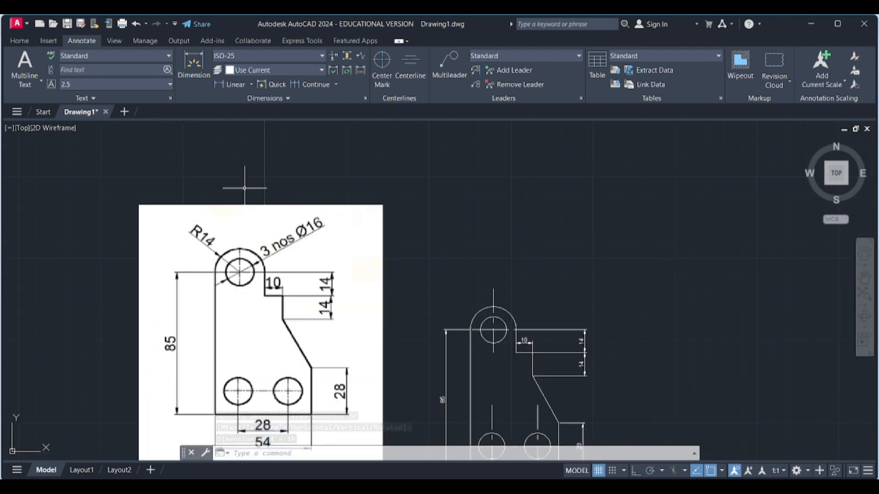
left_click(251, 84)
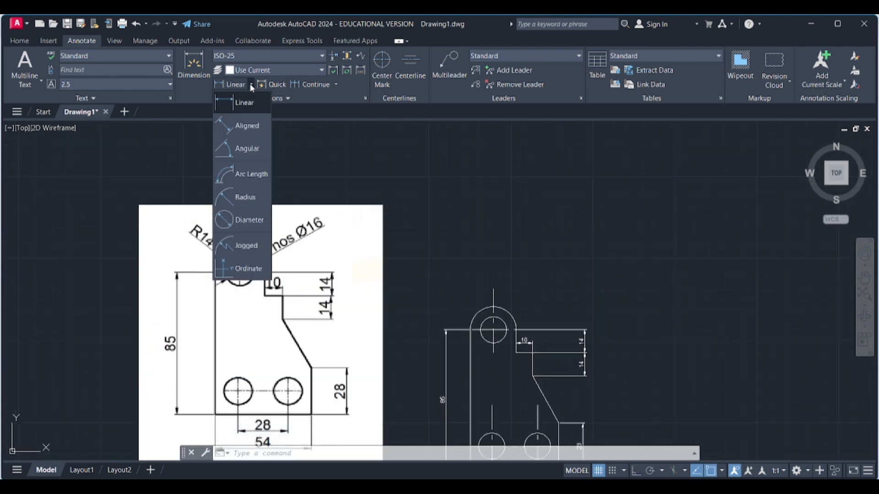
left_click(247, 201)
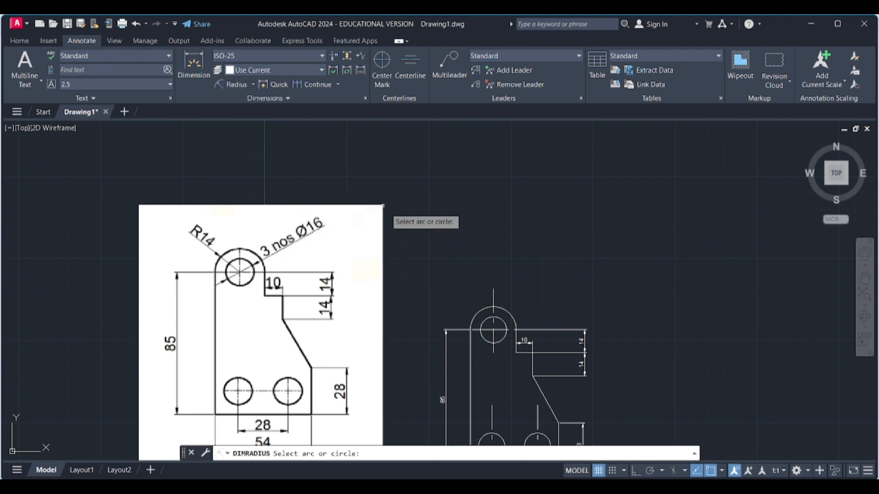
left_click(474, 316)
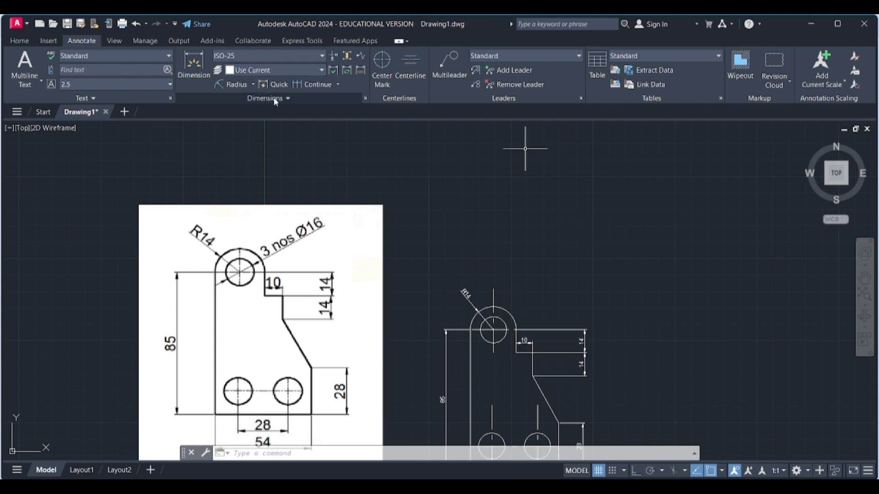
- Add a diameter dimension to the top hole, placing its text outside the rounded top at the upper right
left_click(252, 85)
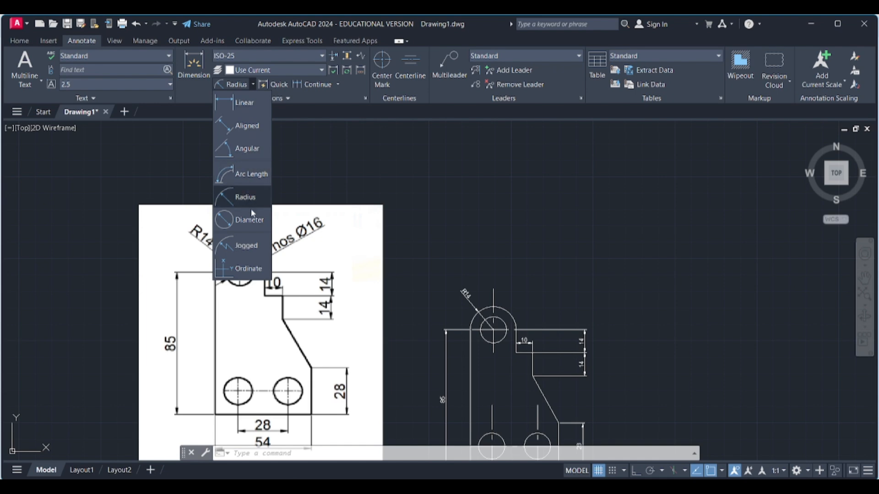
left_click(250, 221)
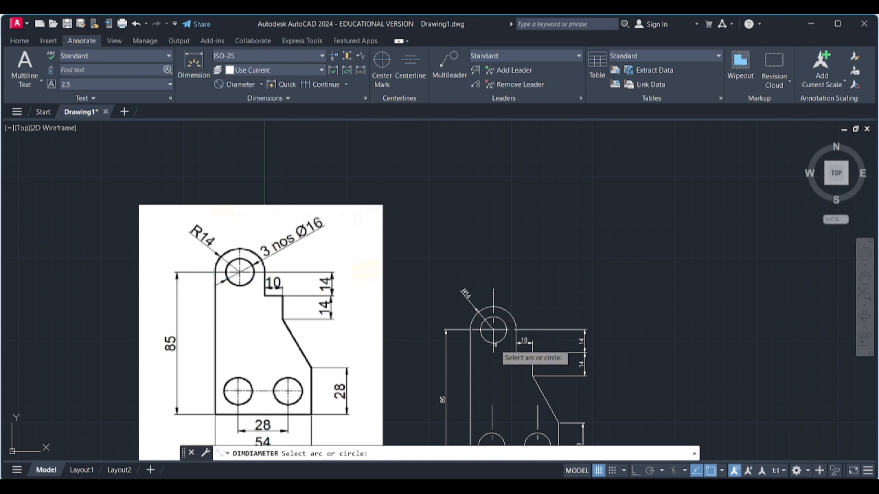
scroll(504, 339, "up", 2)
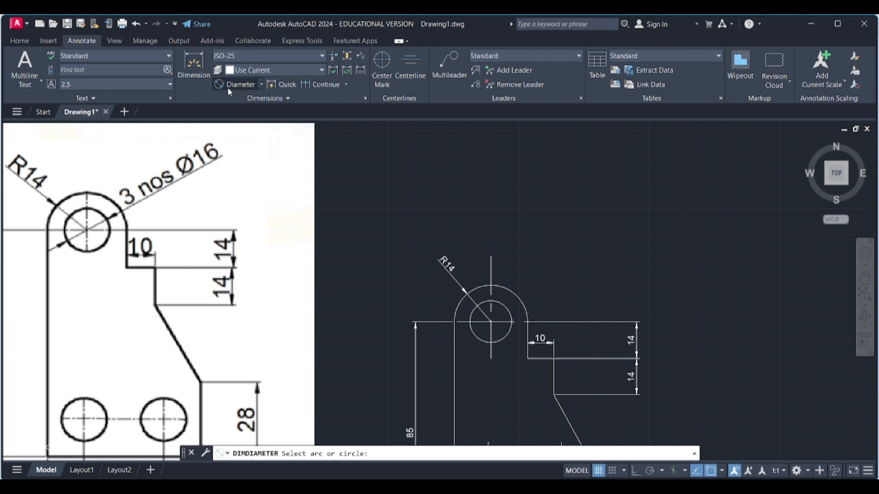
left_click(508, 310)
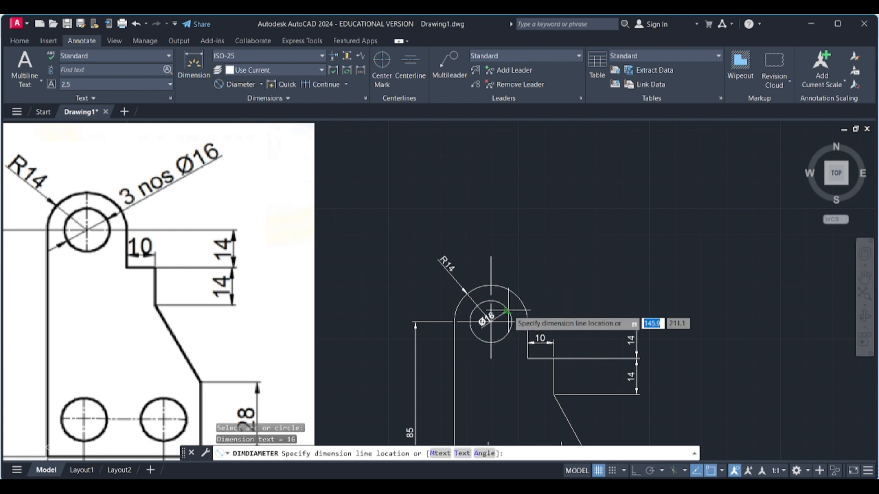
left_click(538, 271)
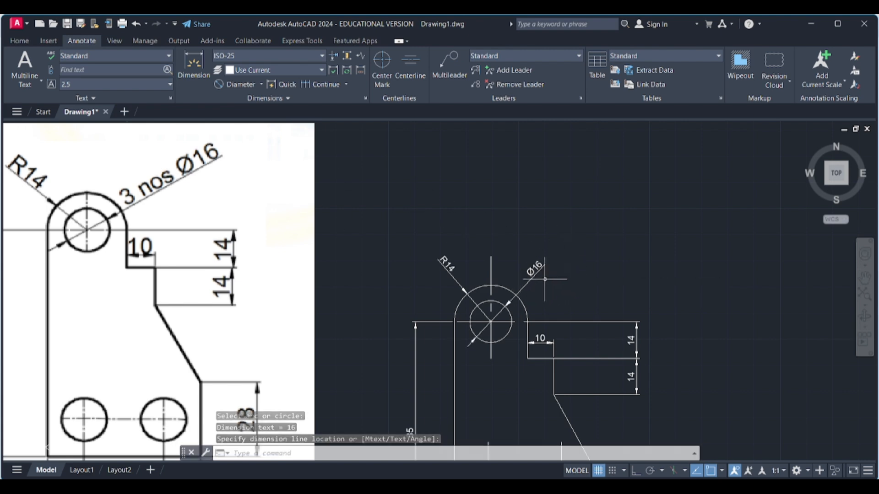
- Edit the top hole's diameter dimension text to read "3 nos Ø16"
left_click(534, 267)
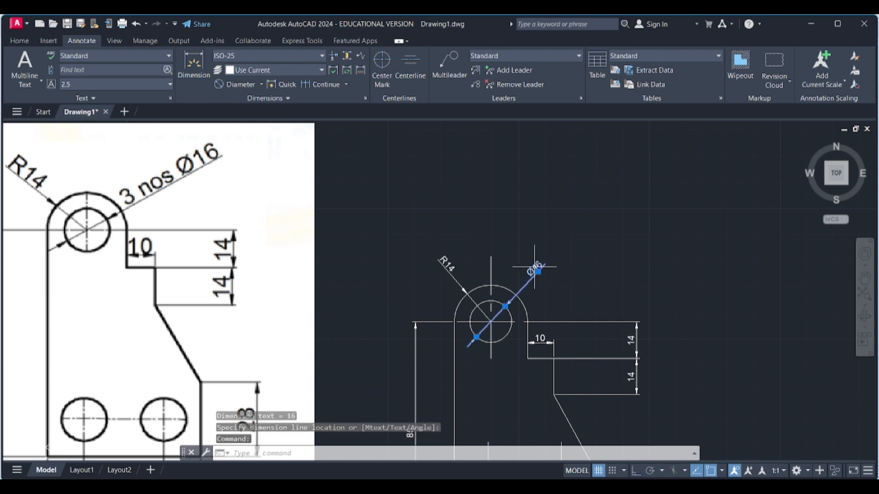
double_click(534, 269)
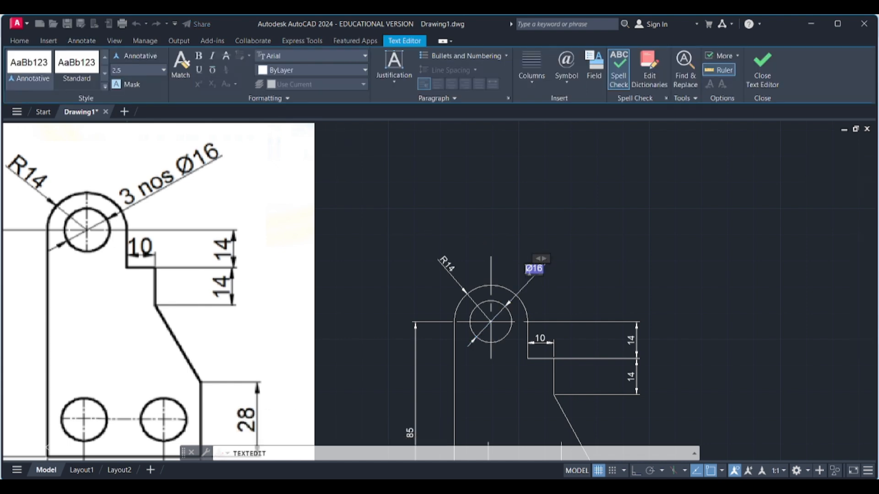
left_click(524, 268)
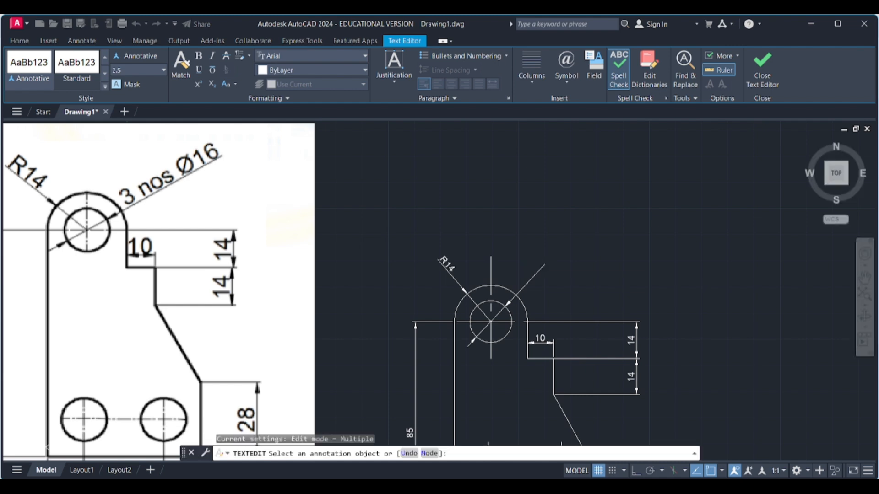
left_click(532, 272)
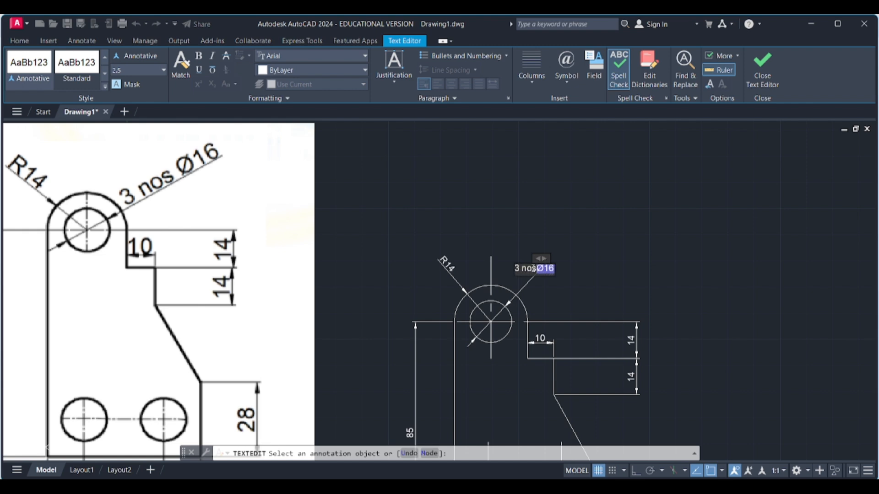
left_click(600, 260)
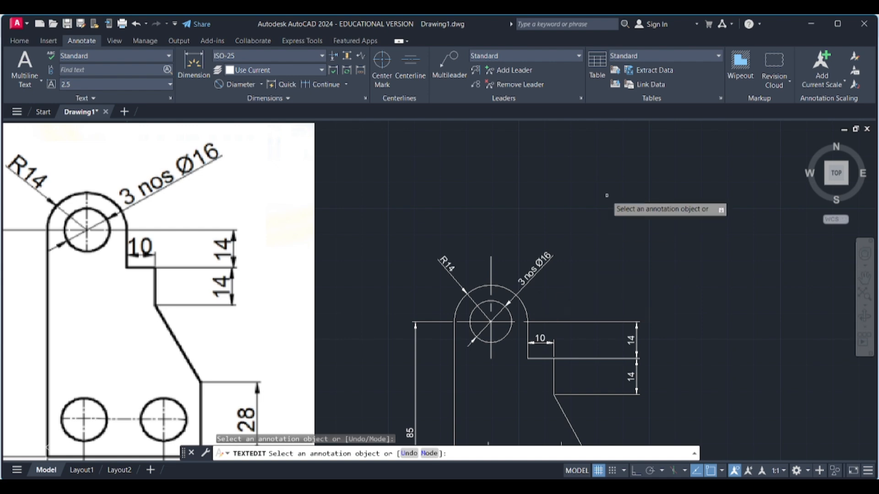
- Add a horizontal linear dimension between the two lower holes' centre lines, placing it between the base edge and the overall width dimension
scroll(549, 264, "down", 2)
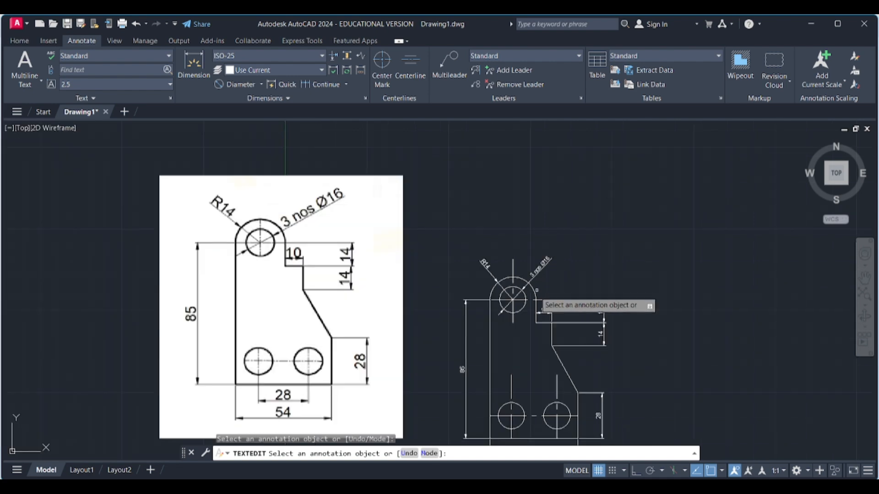
scroll(543, 282, "up", 4)
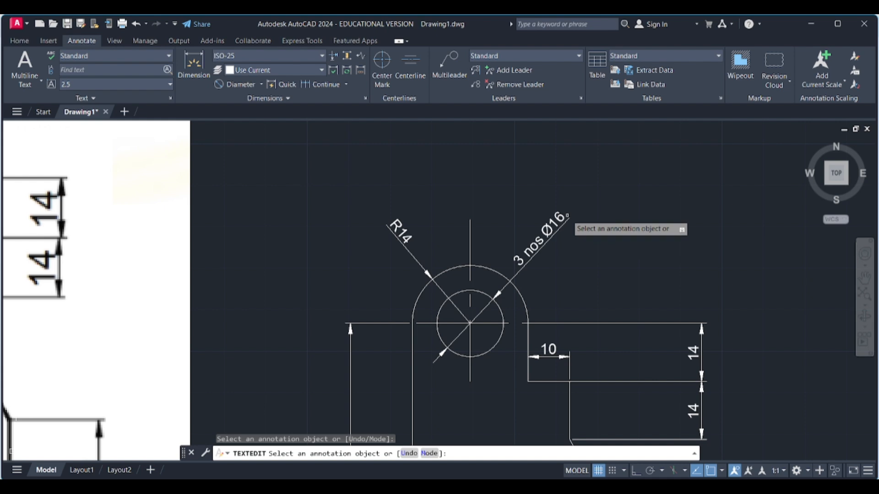
scroll(566, 221, "down", 2)
scroll(420, 214, "down", 2)
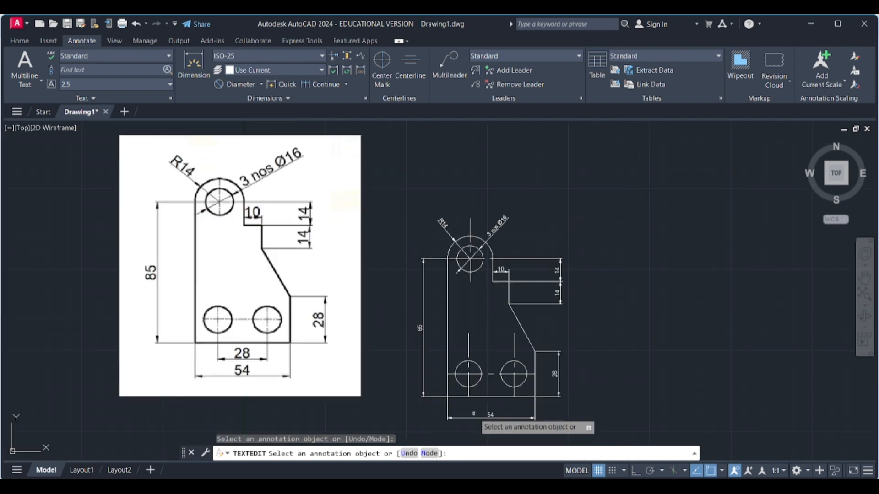
scroll(481, 423, "up", 2)
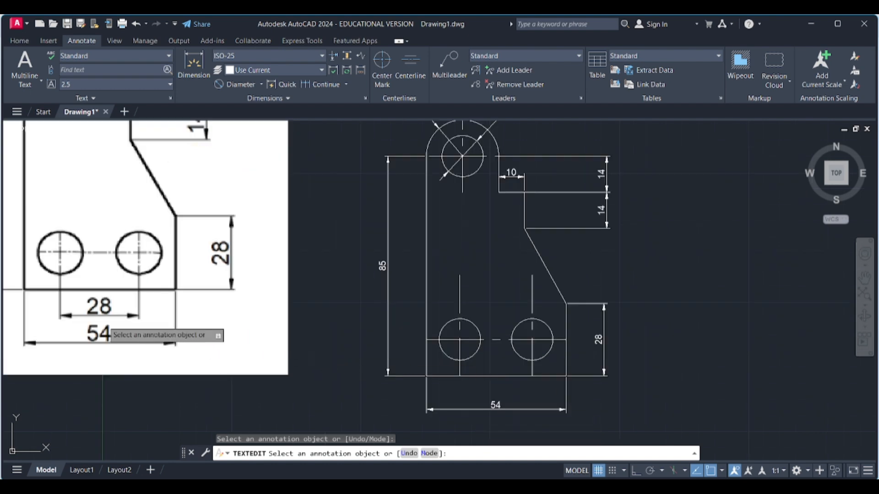
left_click(261, 84)
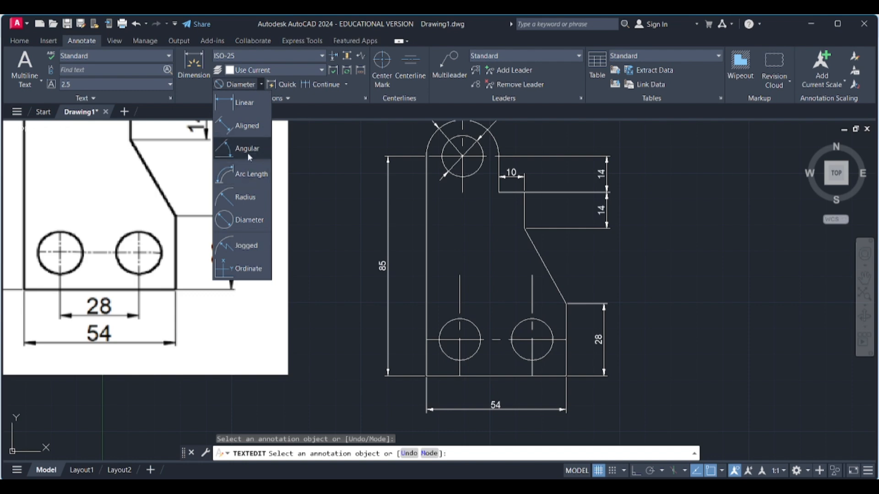
left_click(243, 106)
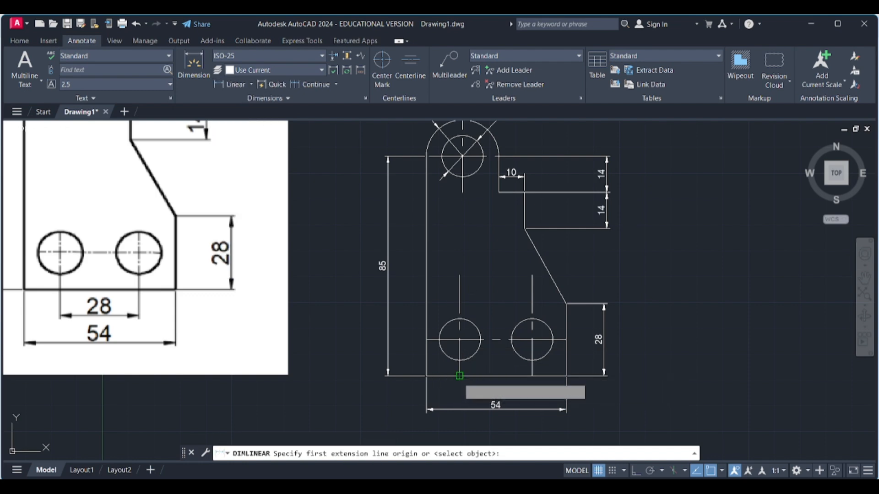
left_click(459, 376)
left_click(532, 376)
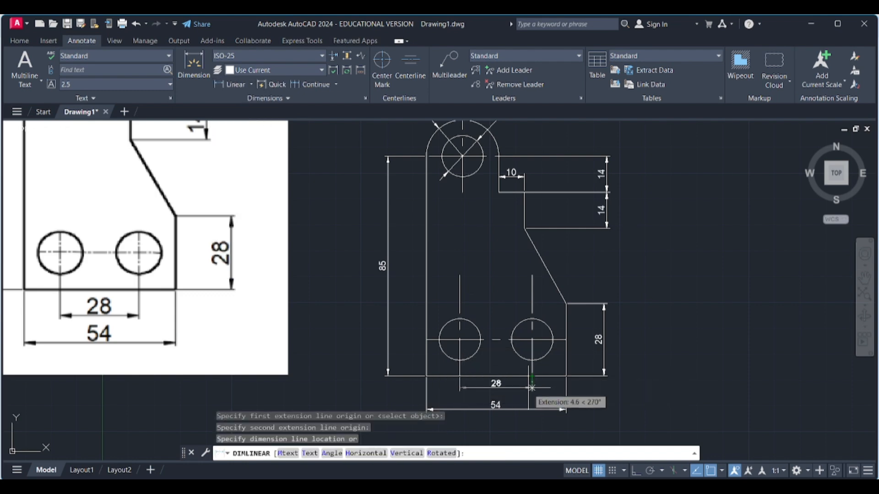
left_click(526, 393)
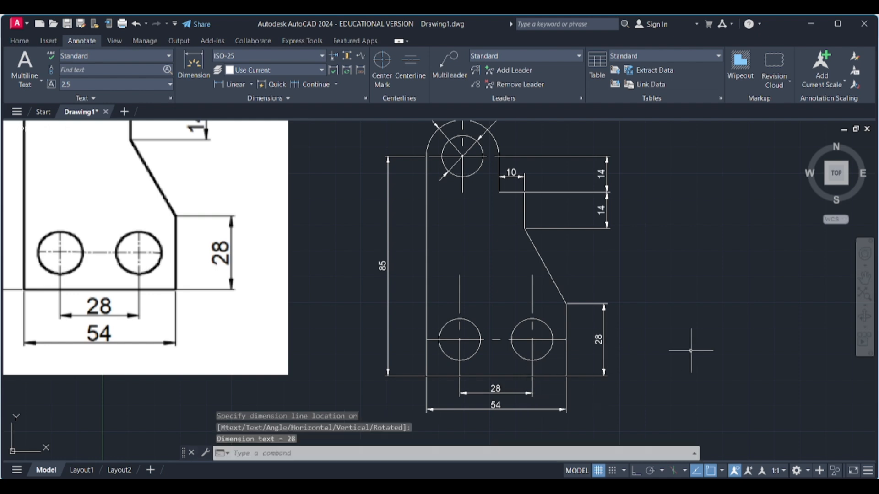
- Modify the ISO-25 dimension style, setting the arrow size to 4 and the text height to 4
scroll(681, 348, "down", 2)
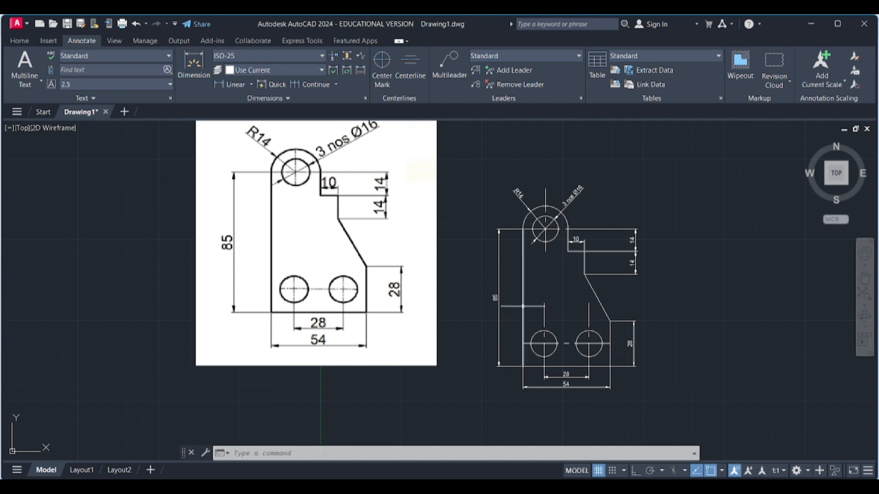
scroll(517, 304, "up", 5)
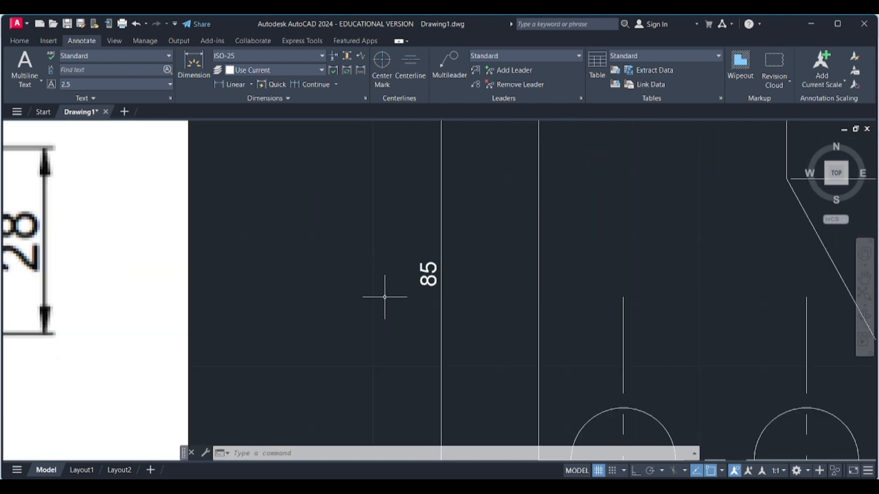
scroll(380, 272, "down", 5)
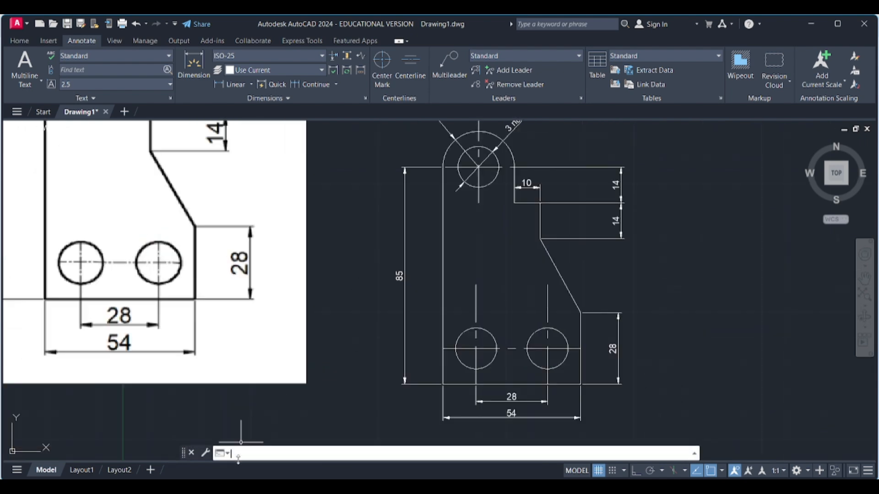
type("i")
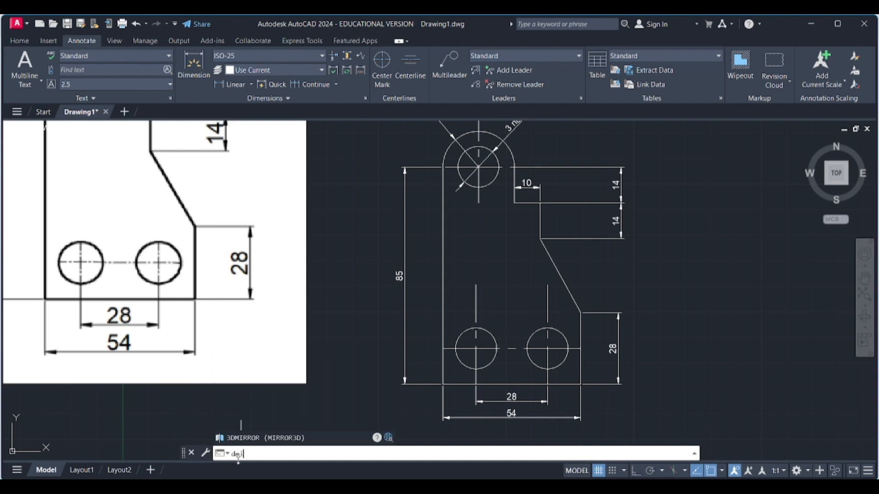
type("imsty")
key("Return")
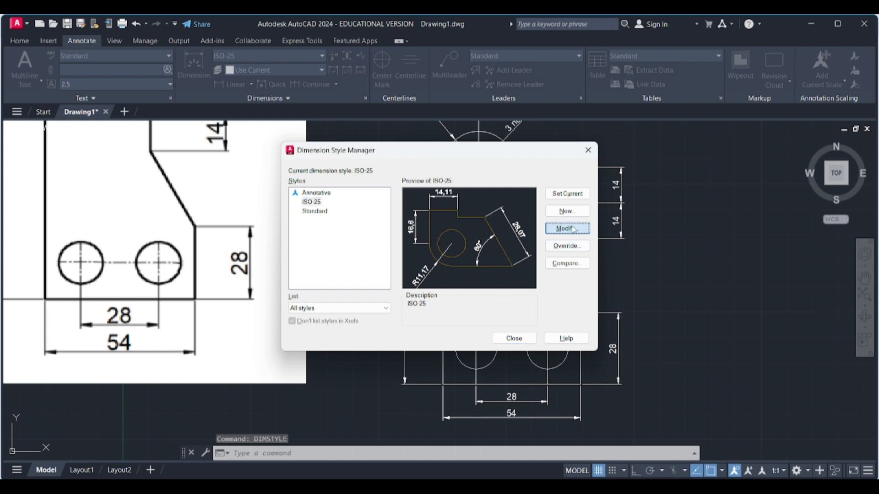
left_click(576, 231)
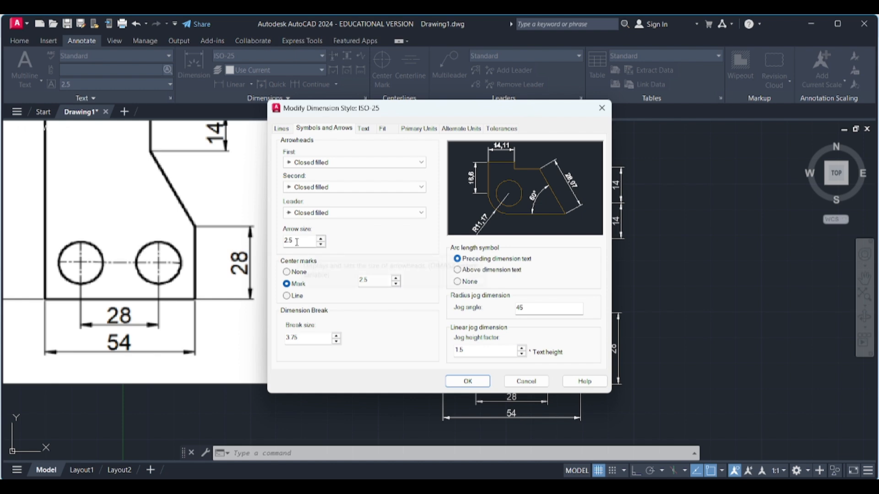
left_click_drag(297, 243, 279, 242)
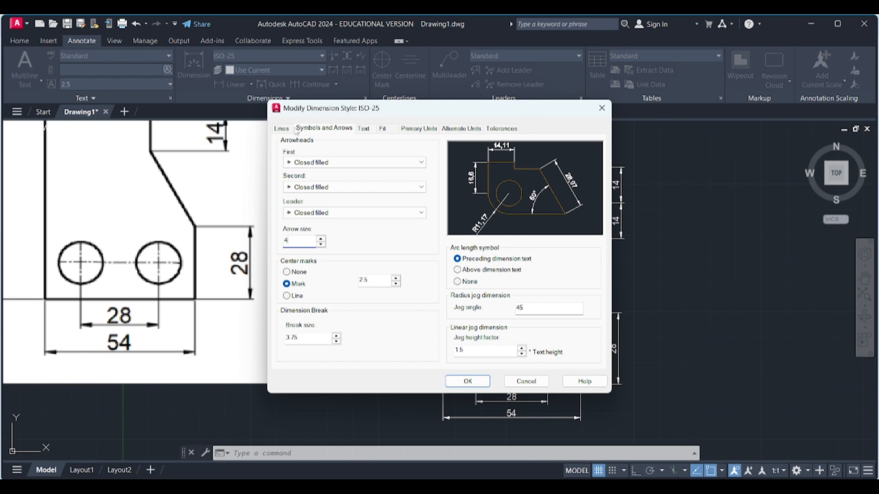
left_click(364, 129)
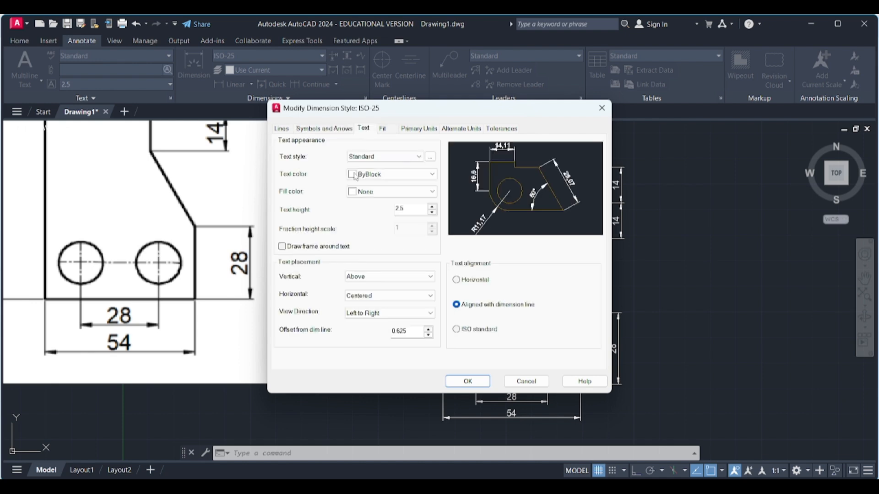
left_click_drag(409, 206, 376, 206)
type("4")
- Set the ISO-25 style's linear precision to 0.0 and its text alignment to horizontal, and apply the changes
left_click(419, 129)
left_click(376, 168)
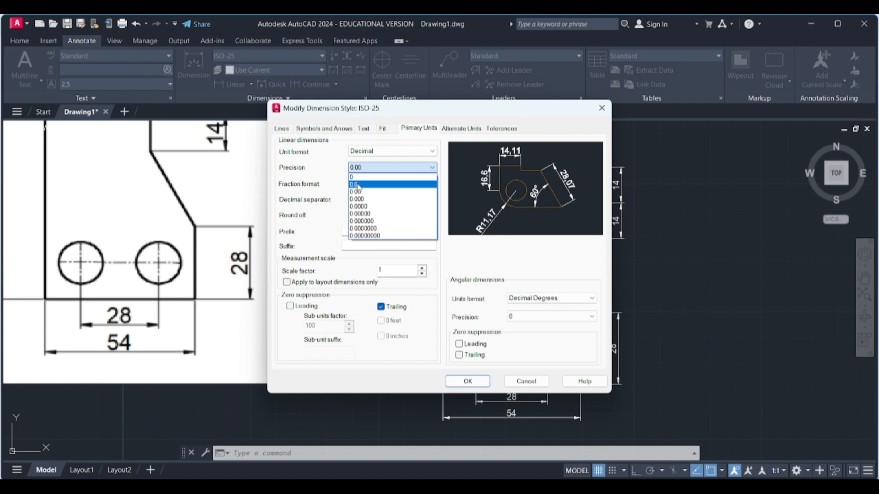
left_click(360, 185)
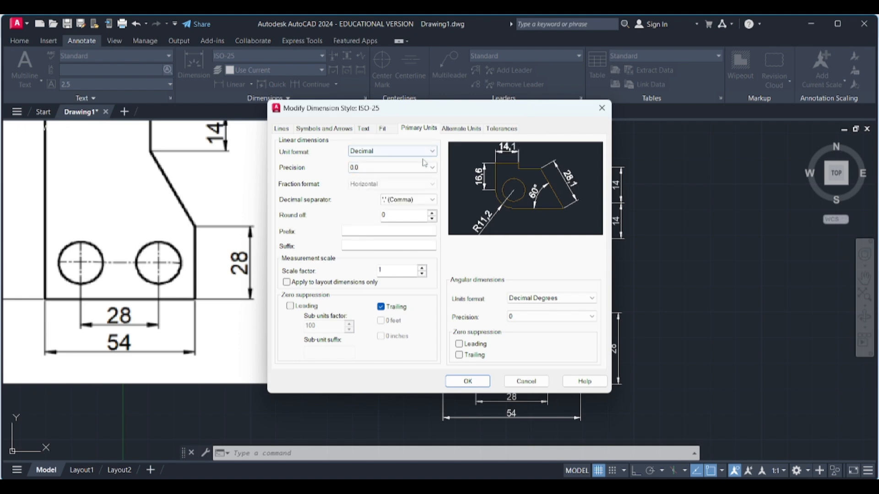
left_click(363, 128)
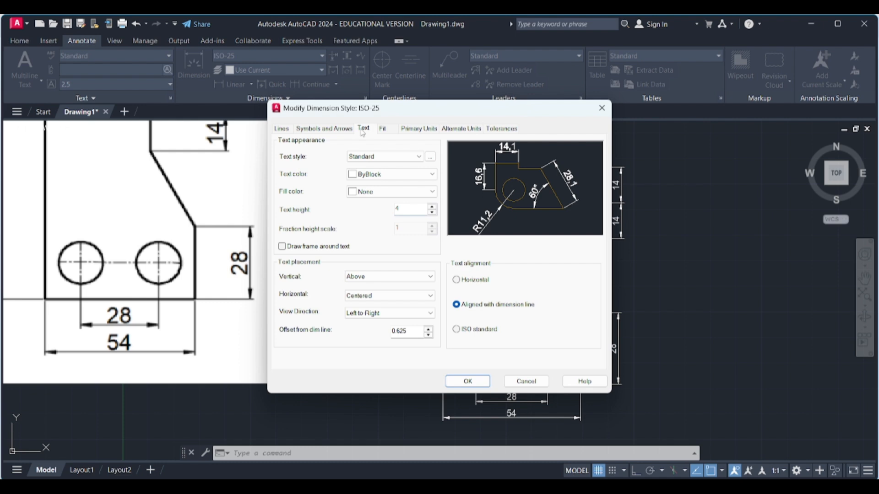
left_click(470, 283)
left_click(467, 381)
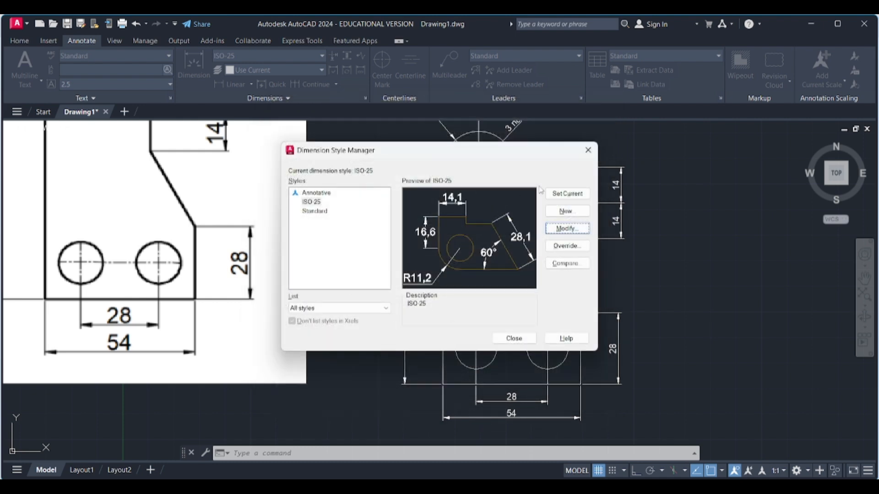
left_click(514, 339)
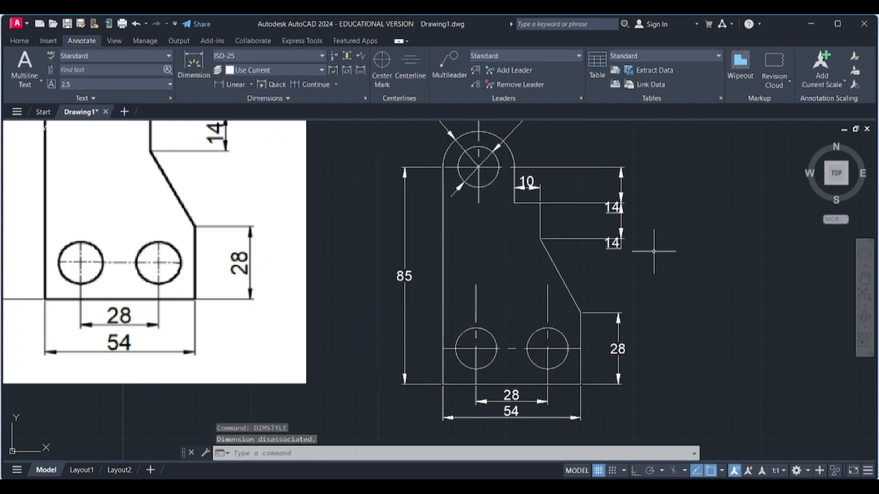
scroll(650, 250, "down", 2)
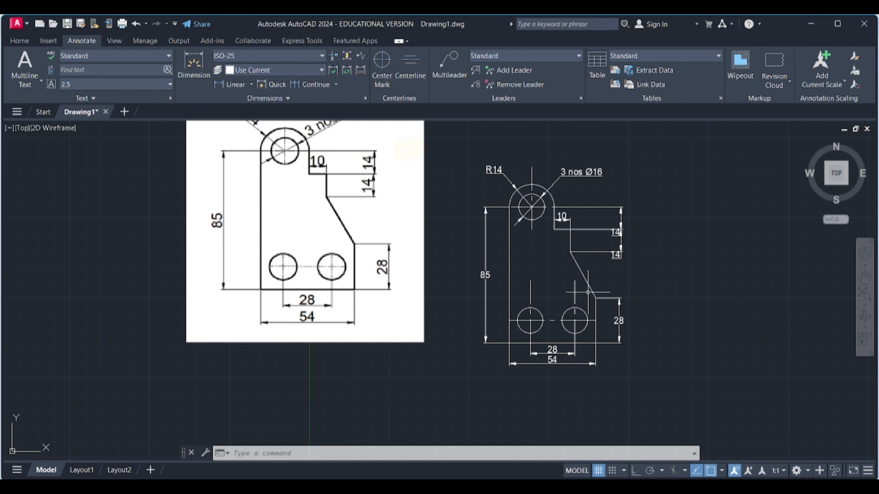
scroll(601, 216, "down", 2)
scroll(609, 190, "up", 2)
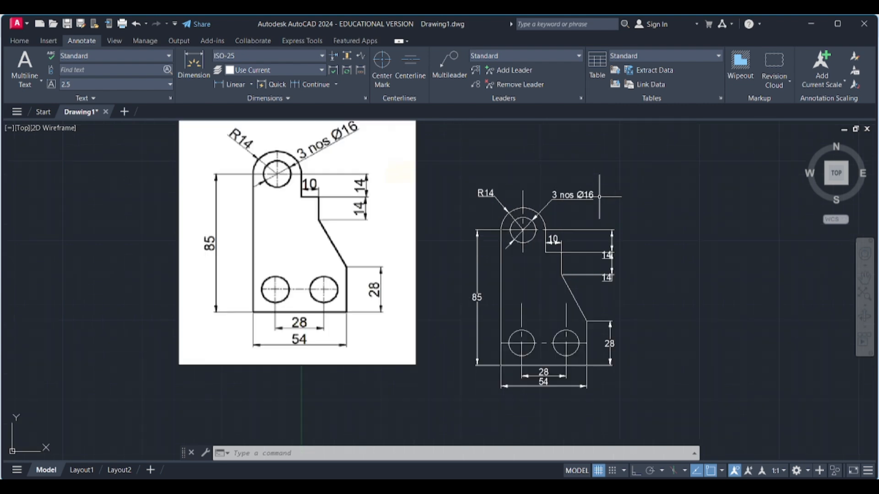